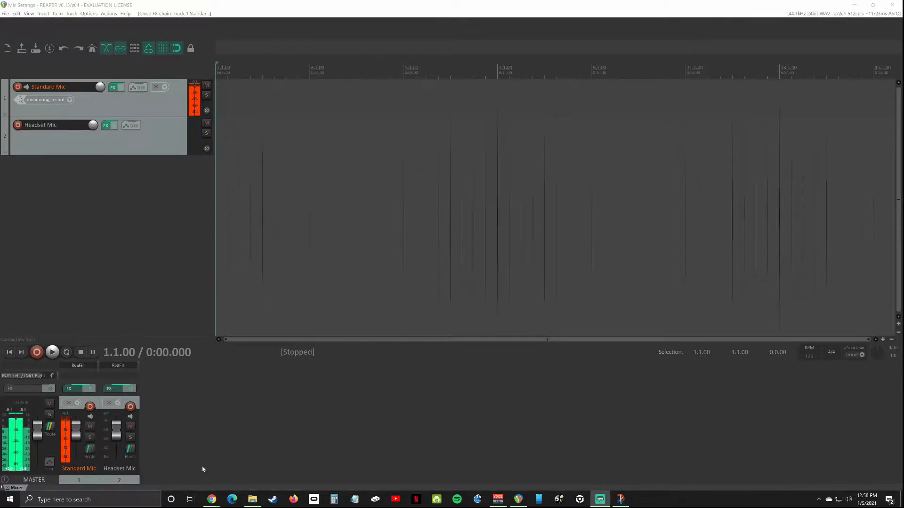
Switch to Chrome and review the Voicemeeter Banana, REAPER, Fifine USB microphone and V-MODA BoomPro pages
mouse_move(212, 498)
left_click(300, 464)
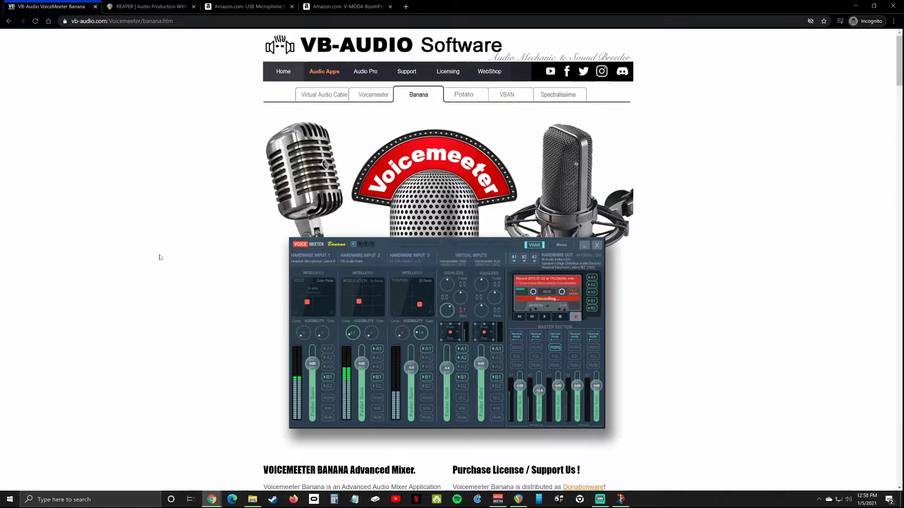
left_click(145, 6)
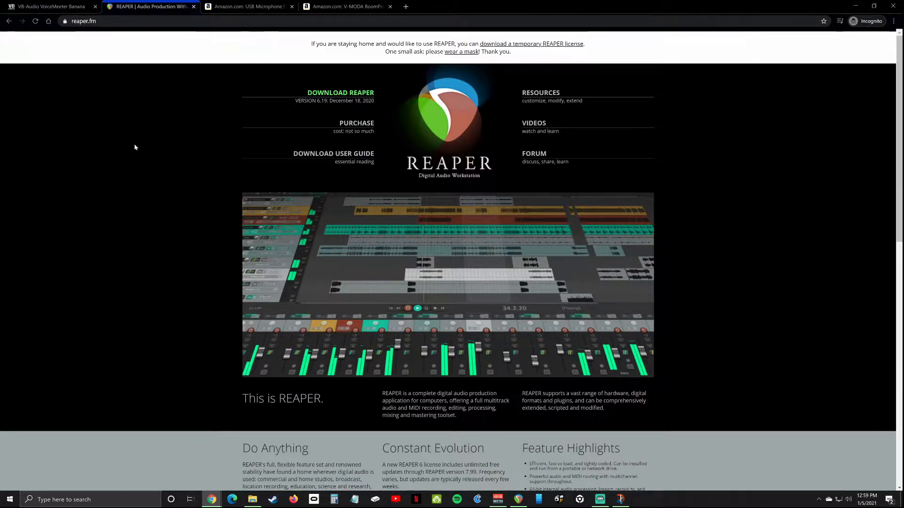
left_click(249, 6)
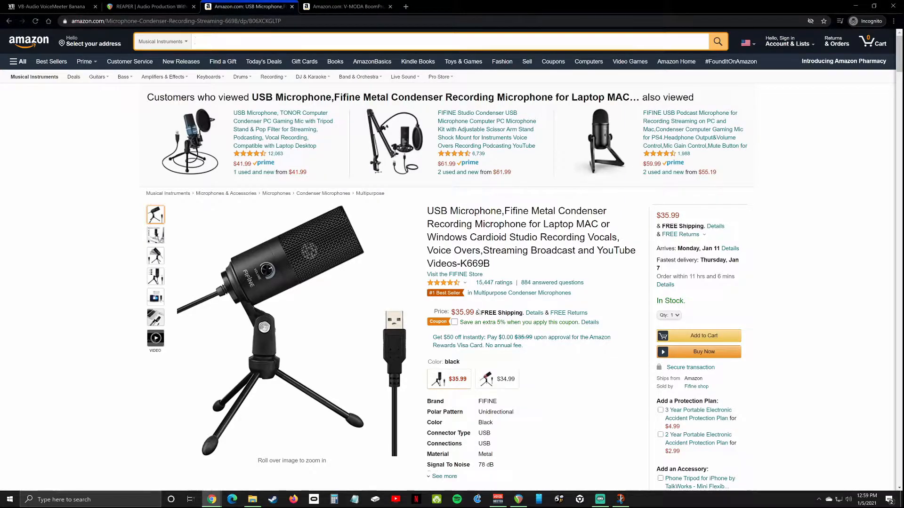
mouse_move(360, 220)
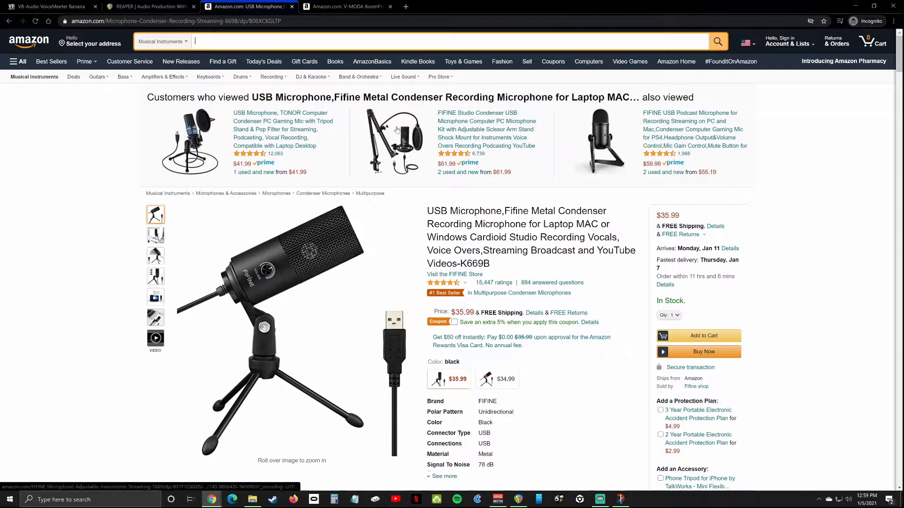
left_click(357, 6)
mouse_move(403, 230)
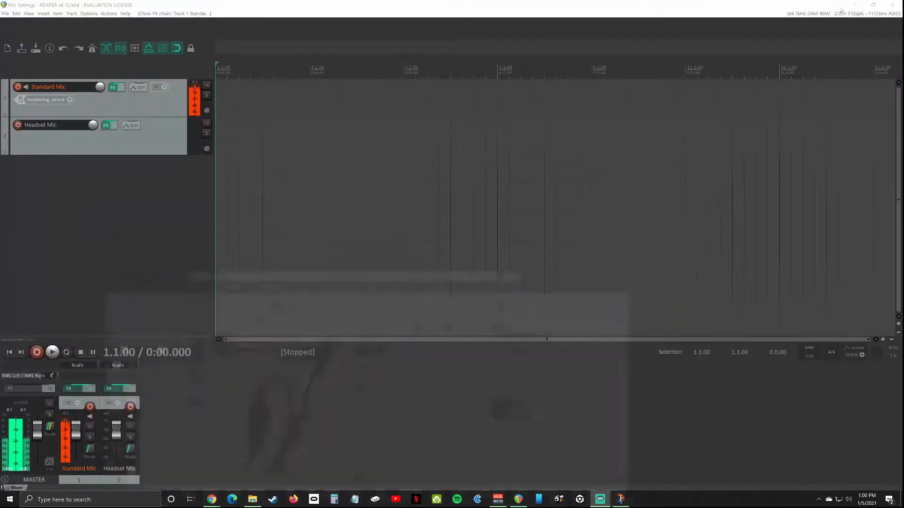
left_click(855, 6)
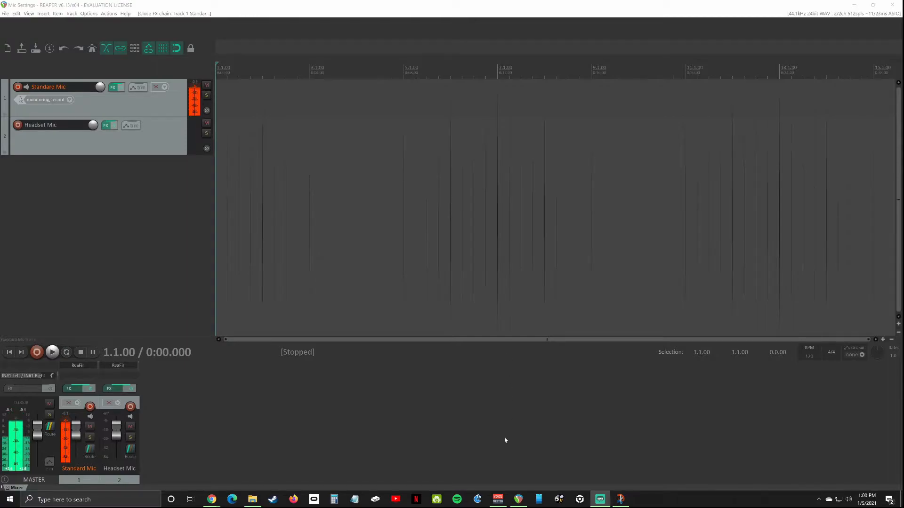
Switch to Voicemeeter Banana and examine its system settings for sample rates, buffering and patch inserts
left_click(497, 500)
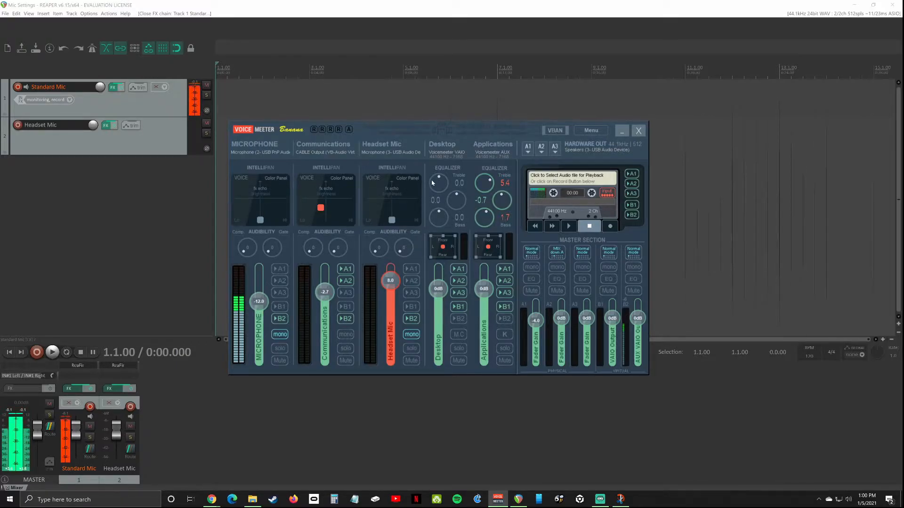
left_click(591, 130)
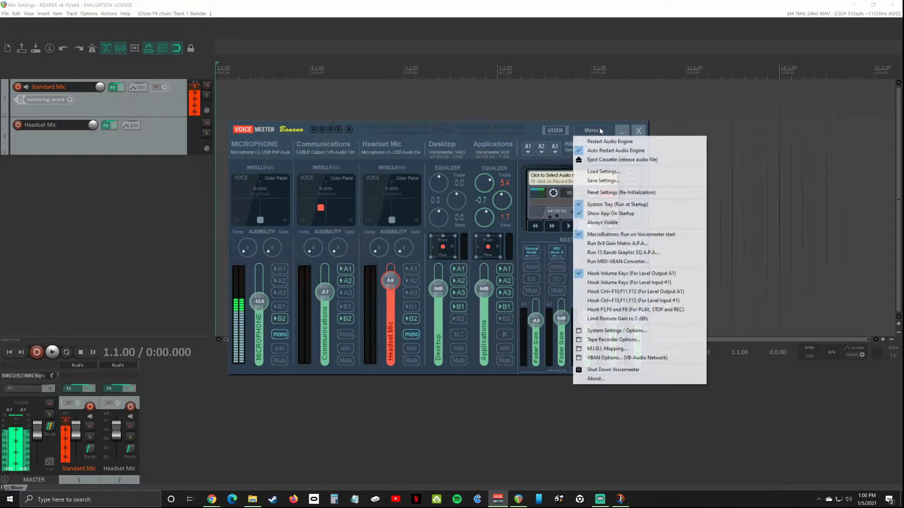
left_click(644, 331)
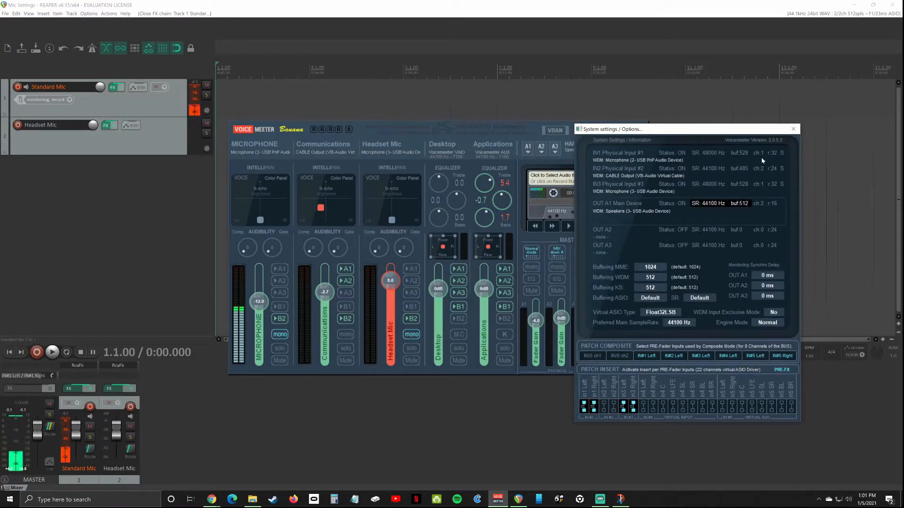
left_click(794, 129)
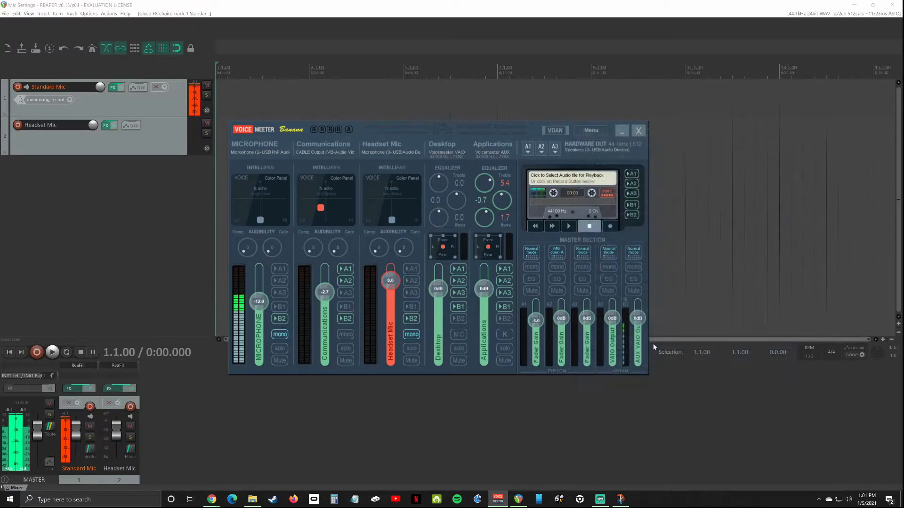
left_click(621, 130)
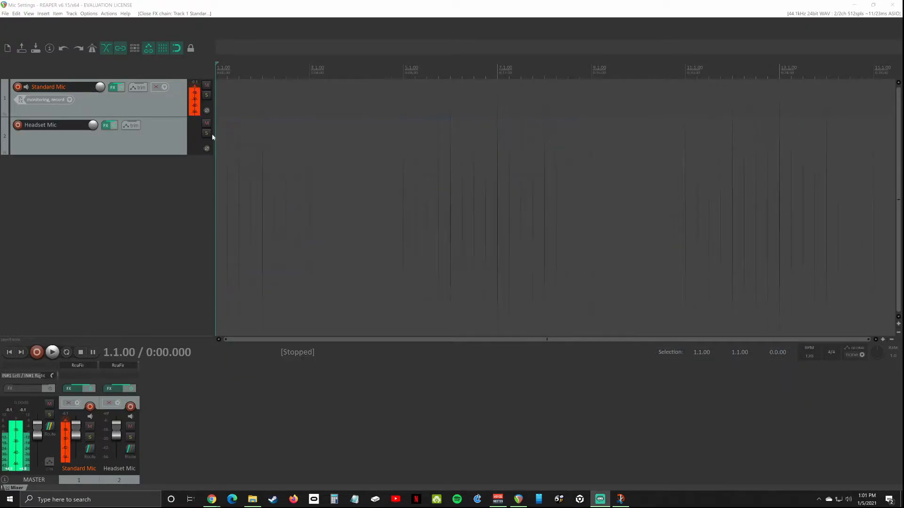
View the screenshot of an empty REAPER project and inspect REAPER's audio device preferences
left_click(310, 7)
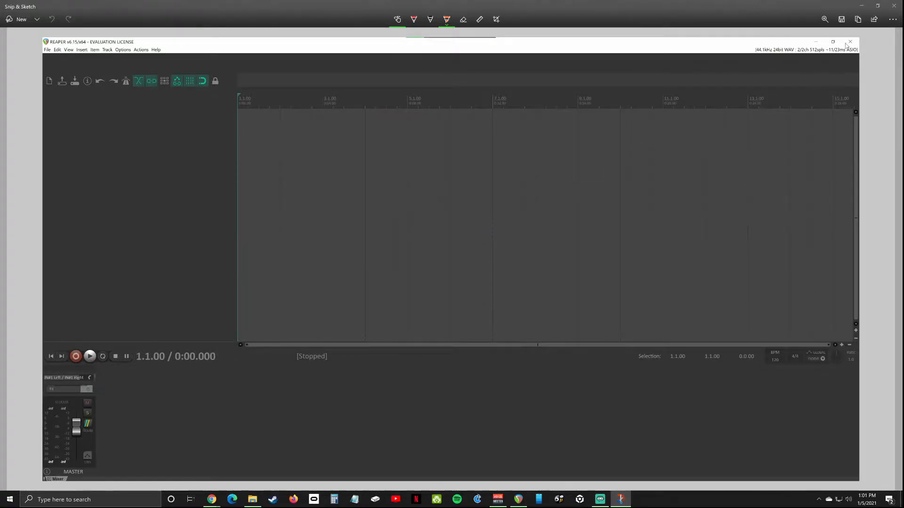
left_click(861, 6)
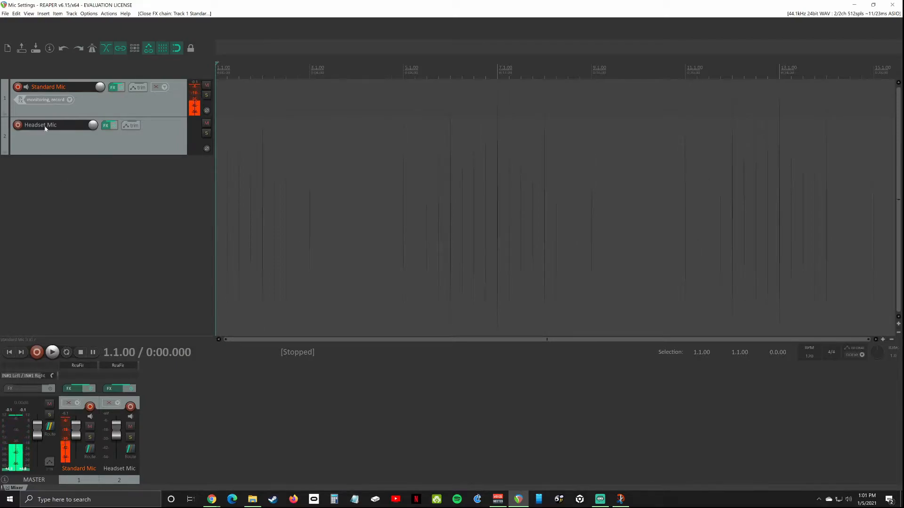
left_click(87, 14)
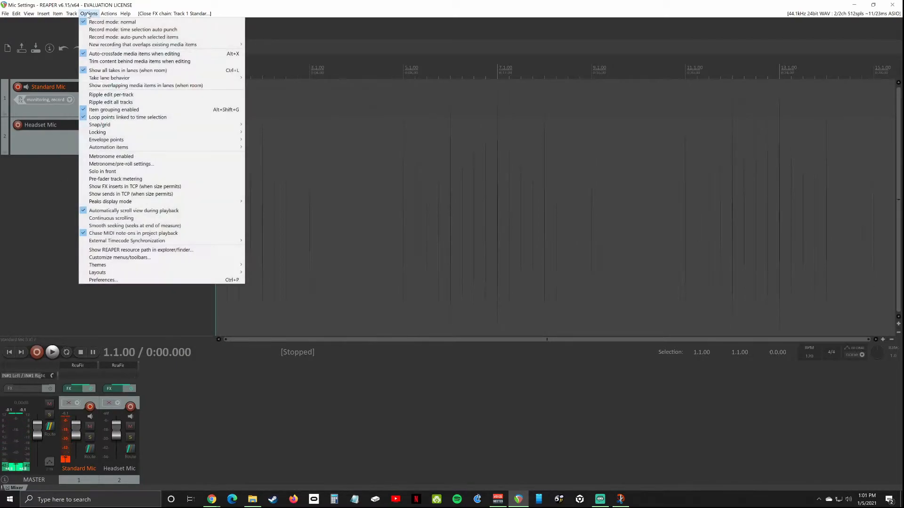
left_click(129, 280)
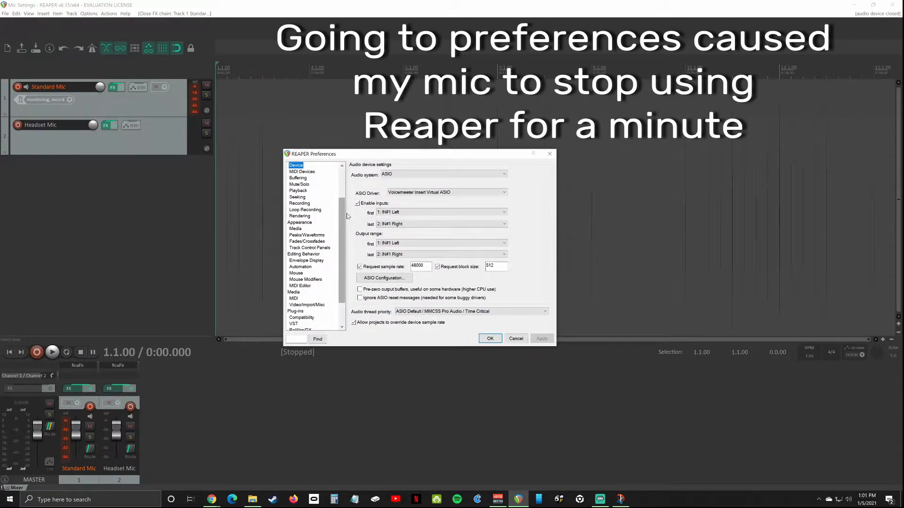
scroll(306, 188, "up", 3)
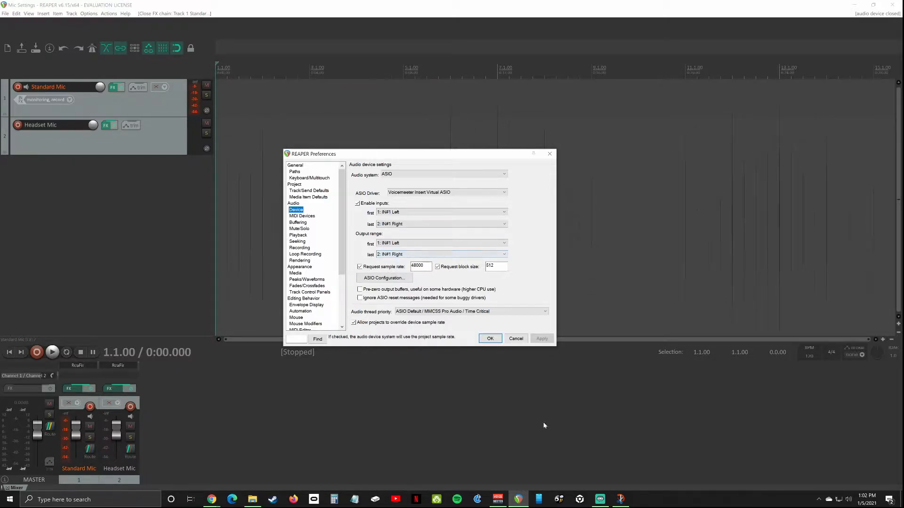
Check the sample rates and buffers in Voicemeeter's system settings, and accept REAPER's audio device preferences
left_click(497, 498)
left_click(586, 130)
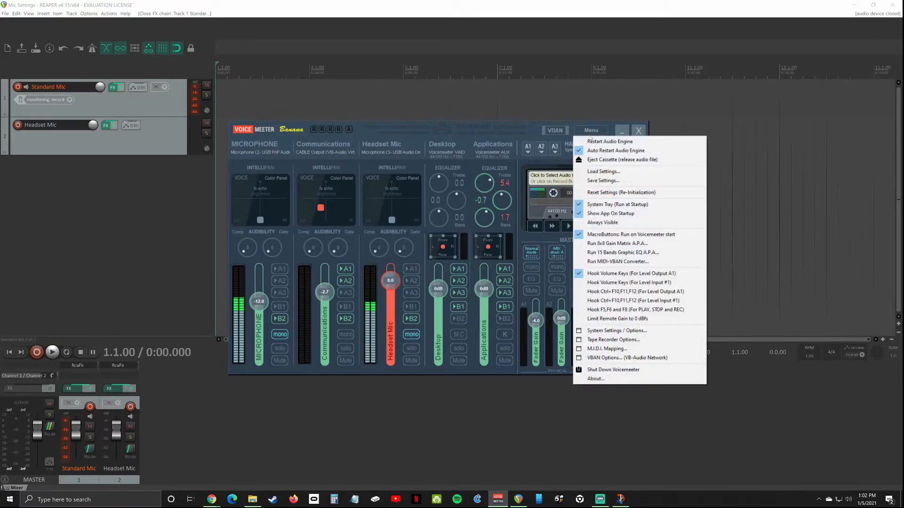
left_click(606, 332)
left_click_drag(649, 130, 591, 119)
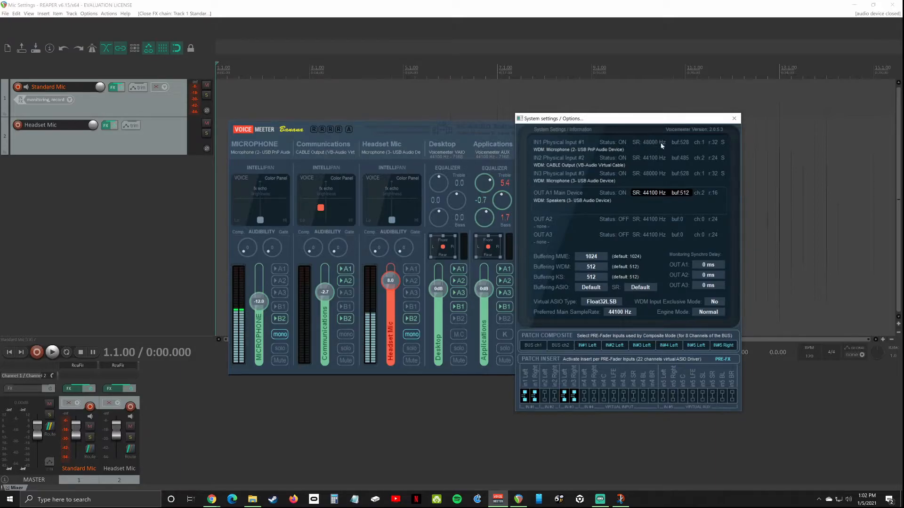
left_click(736, 119)
left_click(620, 128)
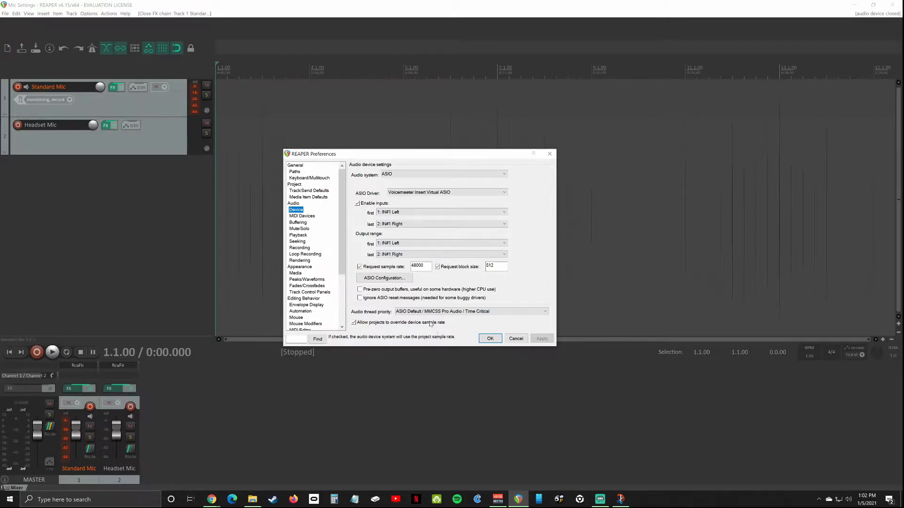
left_click(490, 338)
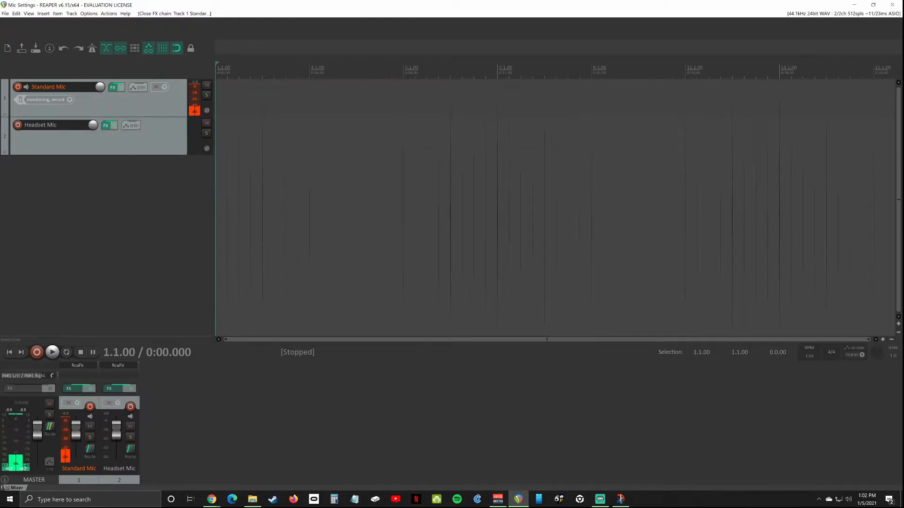
Insert a new track below the Headset Mic track and arm it for recording
right_click(67, 185)
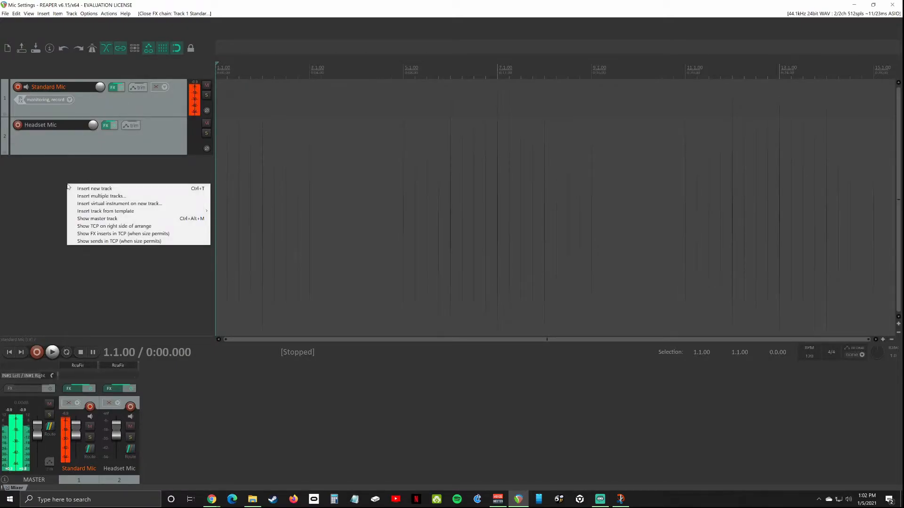
left_click(98, 189)
left_click_drag(123, 143, 127, 205)
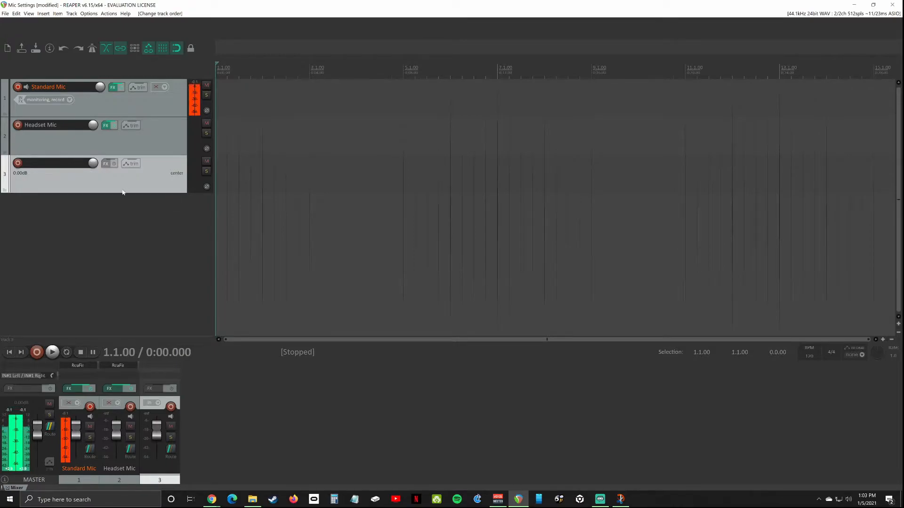
left_click(18, 163)
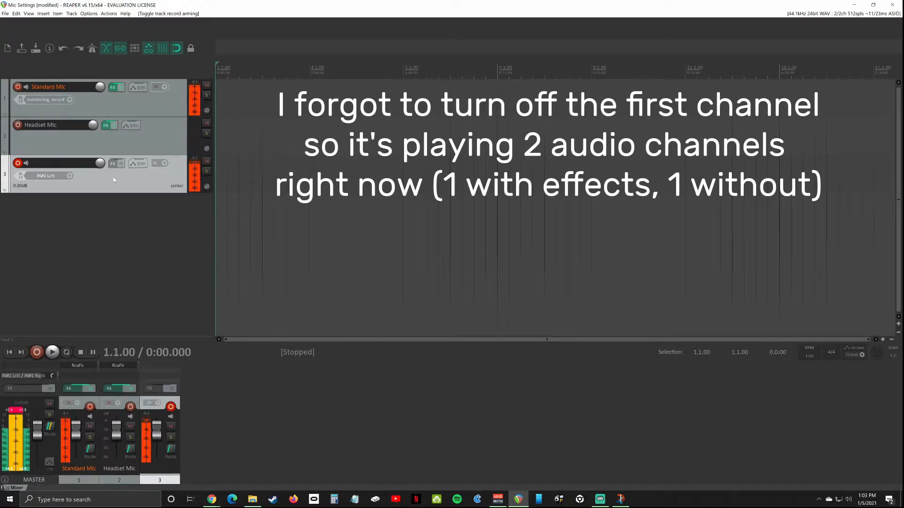
Set the new track's record mode to disable (input monitoring only) and check its mono input choices
left_click(166, 165)
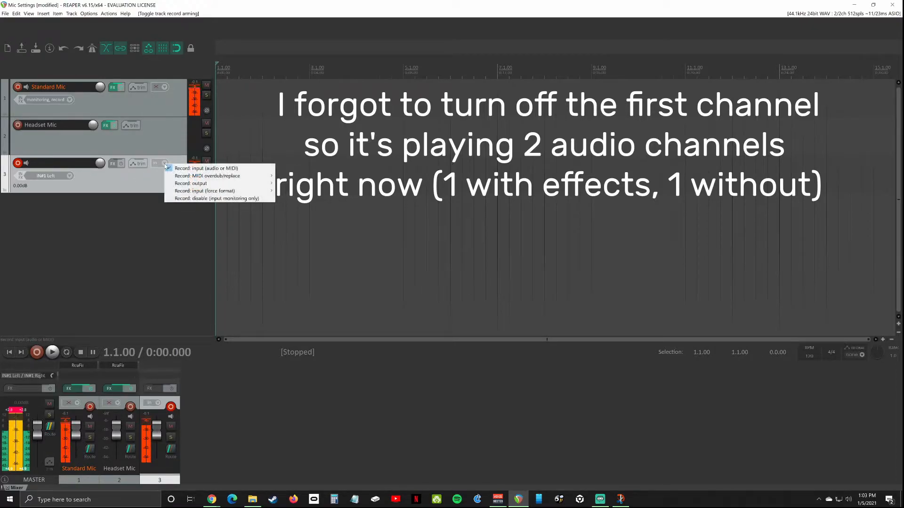
left_click(205, 199)
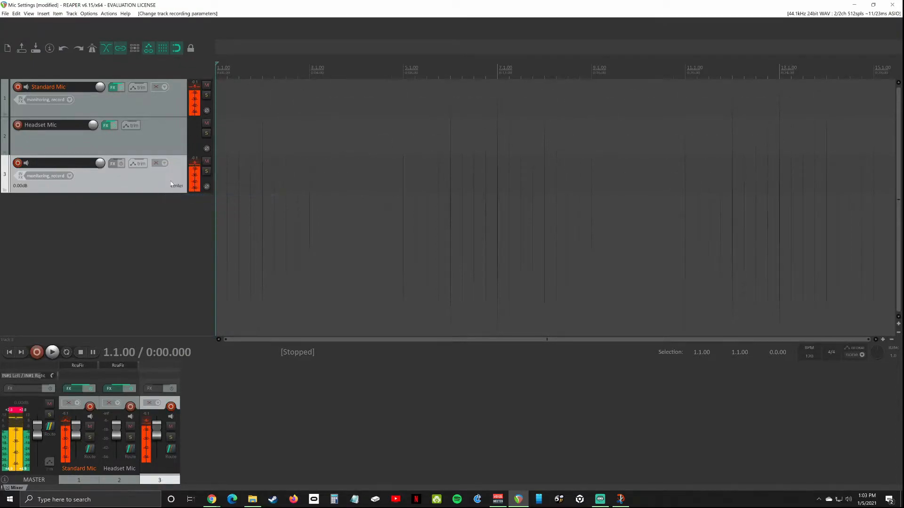
left_click(70, 177)
mouse_move(94, 181)
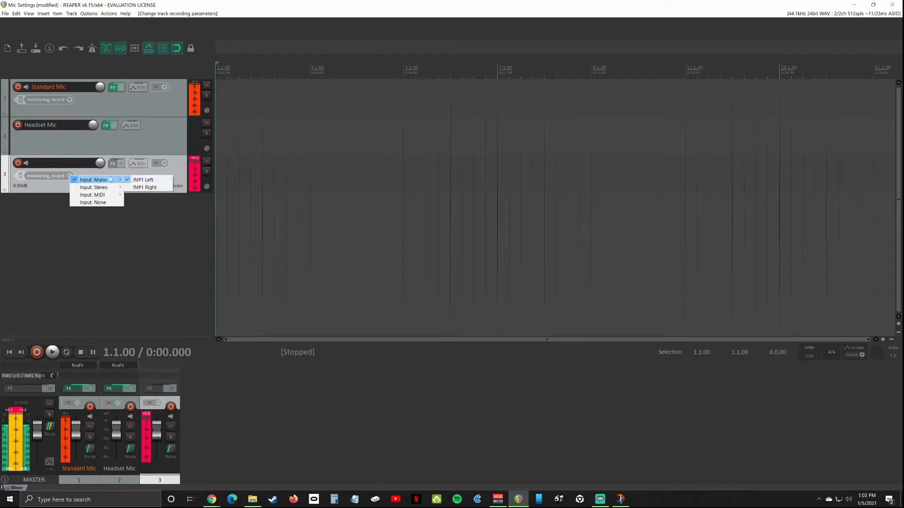
left_click(52, 191)
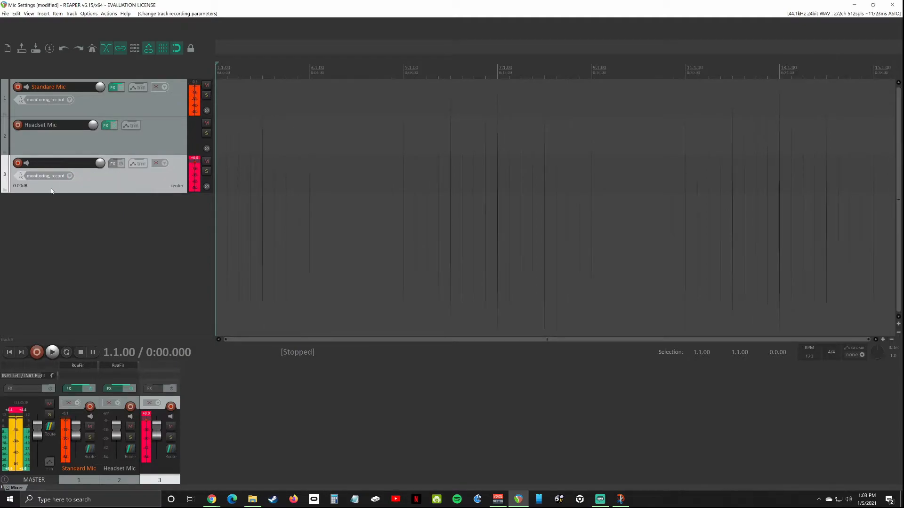
Delete the unnamed third track from the project
right_click(113, 180)
left_click(97, 177)
key("Delete")
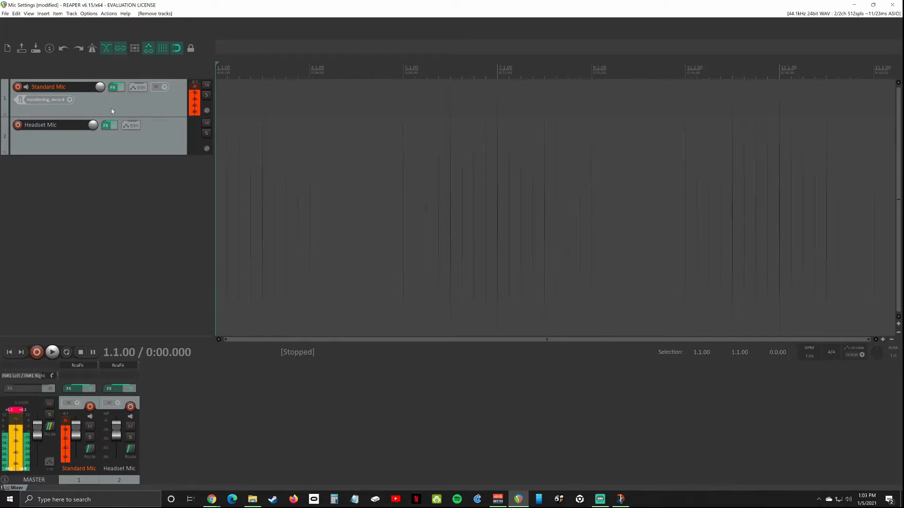
Bypass and re-enable the Standard Mic track's effects, and open its FX chain in an enlarged window
left_click(120, 88)
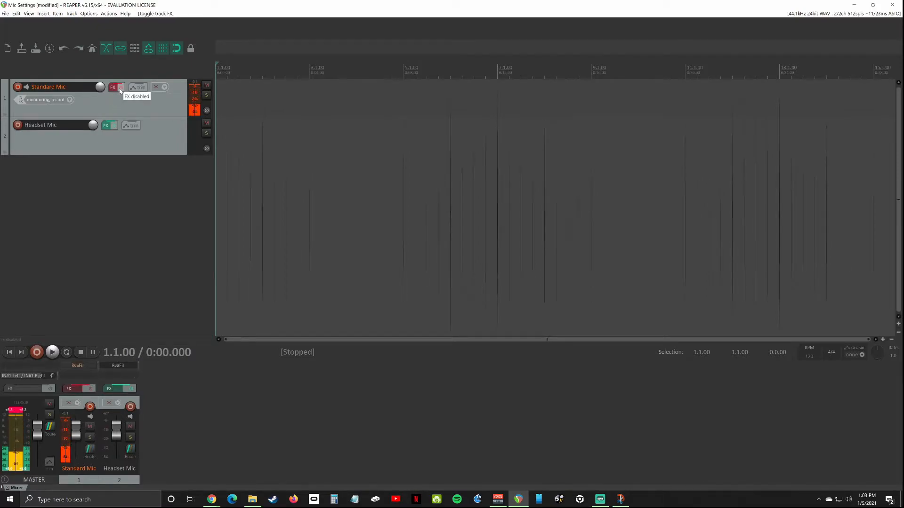
left_click(120, 89)
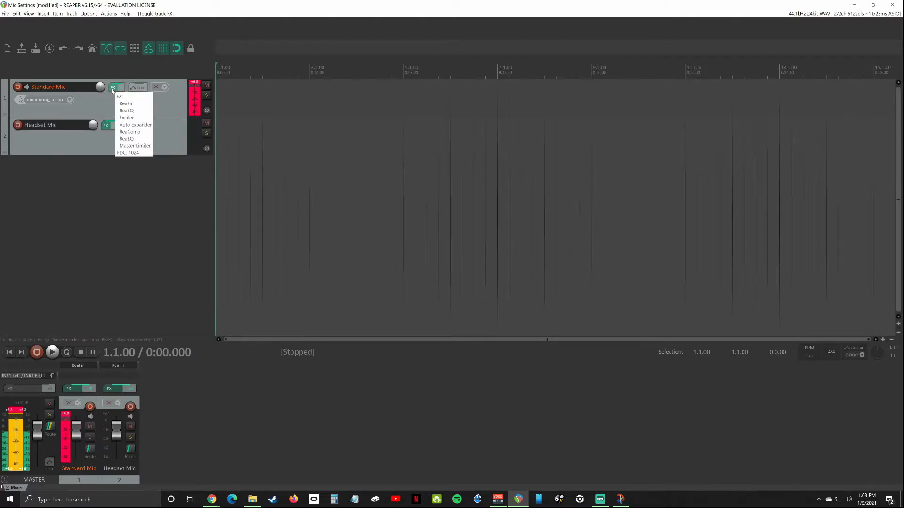
left_click(112, 90)
left_click_drag(467, 147, 397, 138)
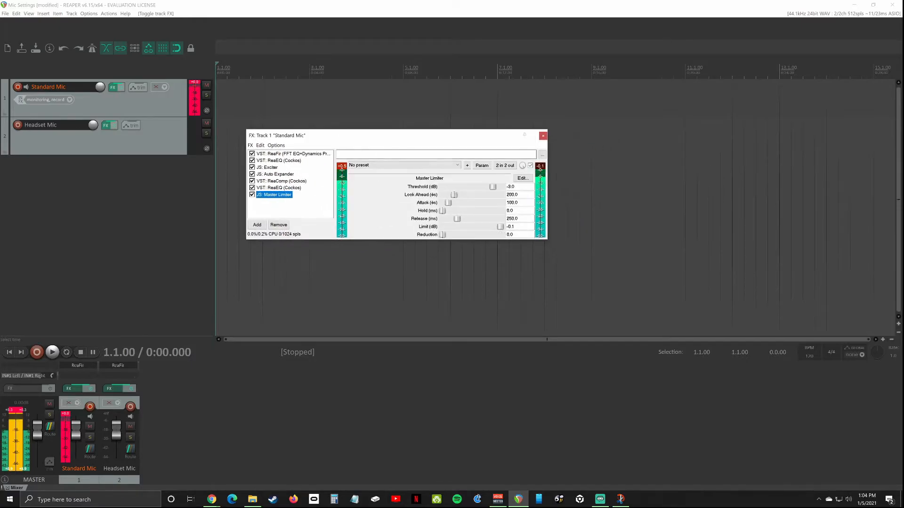
left_click_drag(547, 239, 635, 377)
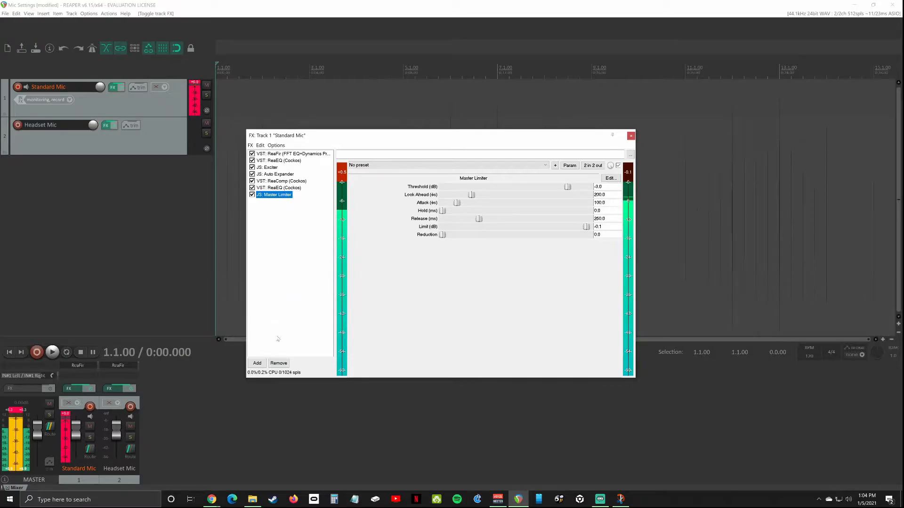
Filter the plug-ins available for the Standard Mic track by "rea" and highlight ReaFir, without adding it to the chain
left_click(257, 364)
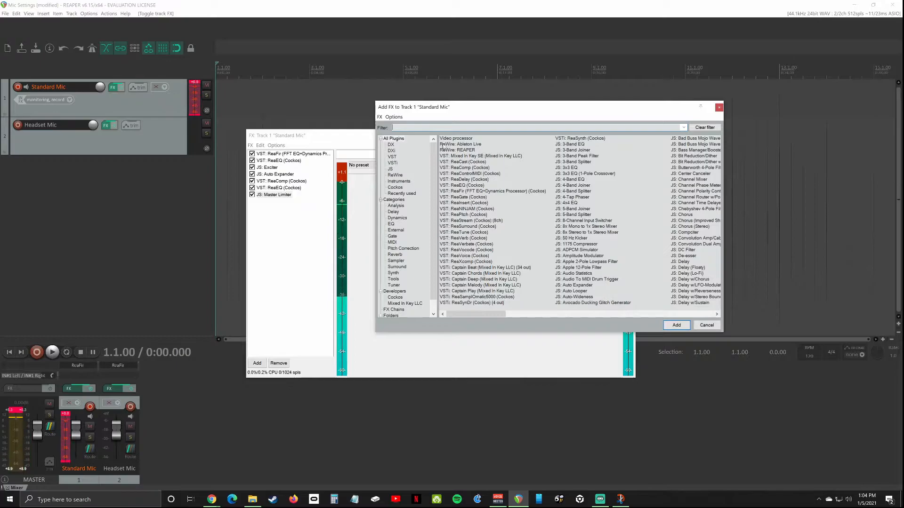
left_click_drag(449, 108, 430, 116)
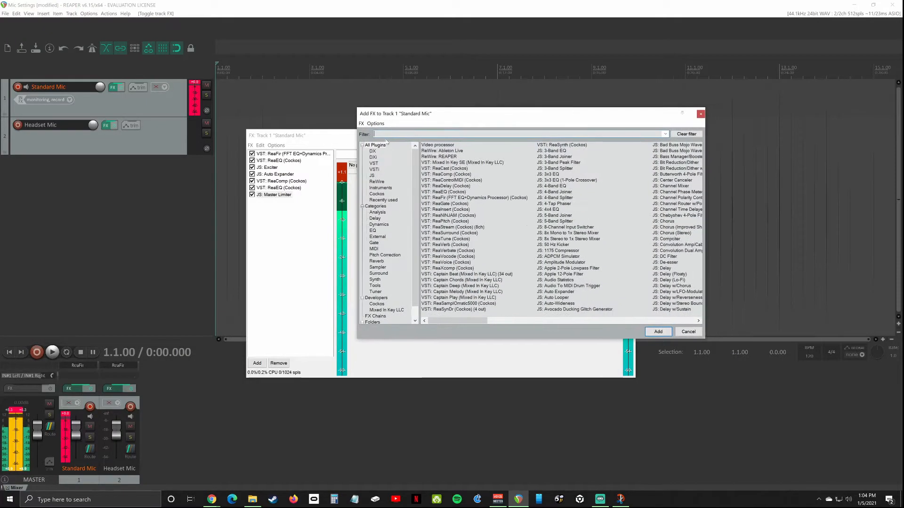
left_click(372, 146)
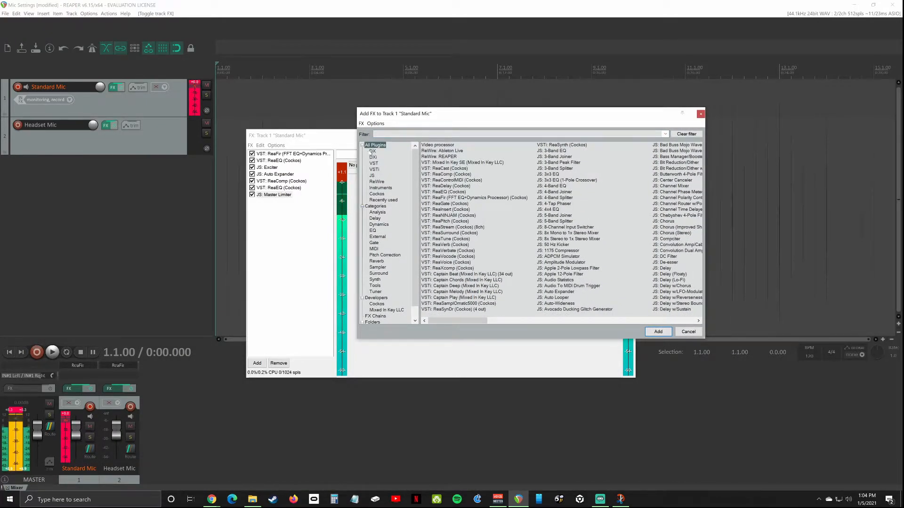
left_click(389, 134)
type("l")
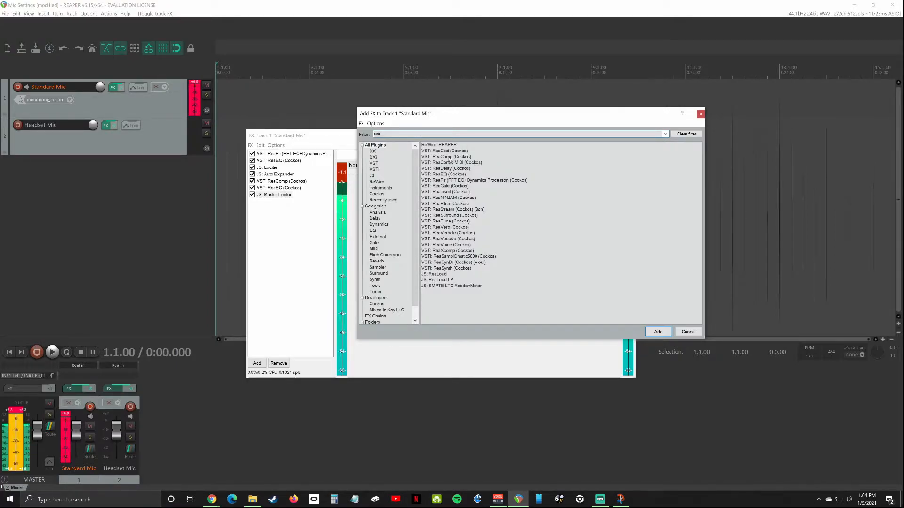
left_click(429, 179)
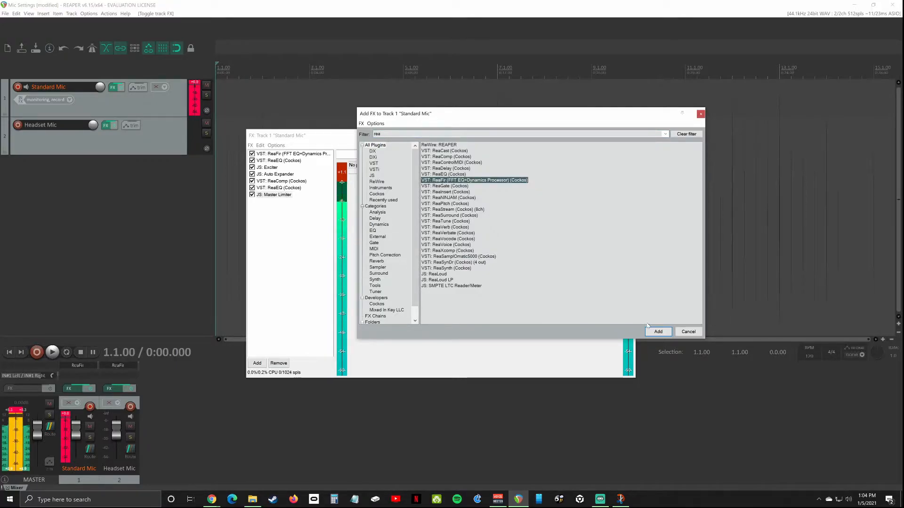
left_click(692, 333)
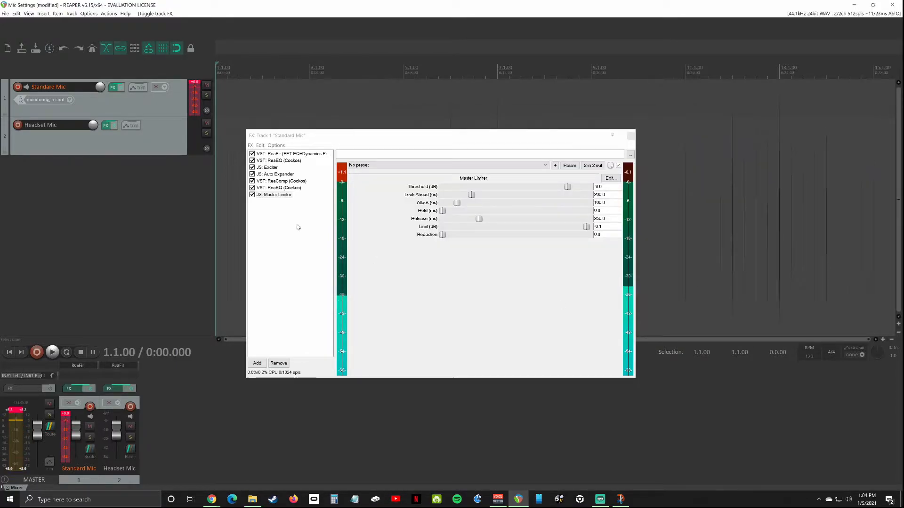
Set the Standard Mic chain's ReaFir to Precise edit mode and Subtract mode
left_click(273, 154)
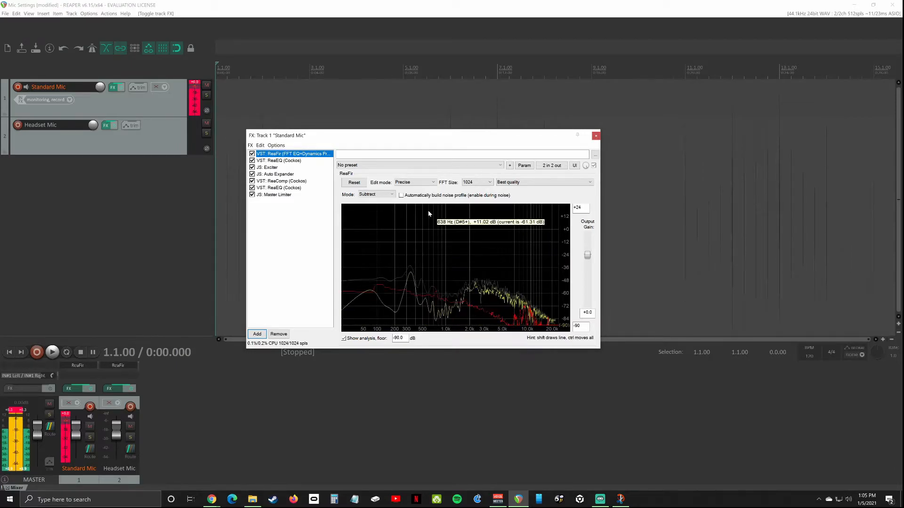
left_click(430, 184)
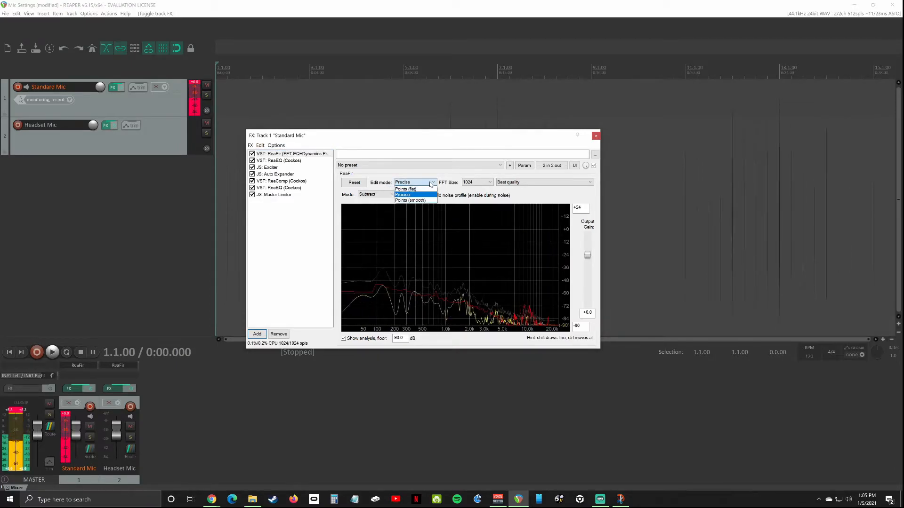
left_click(412, 196)
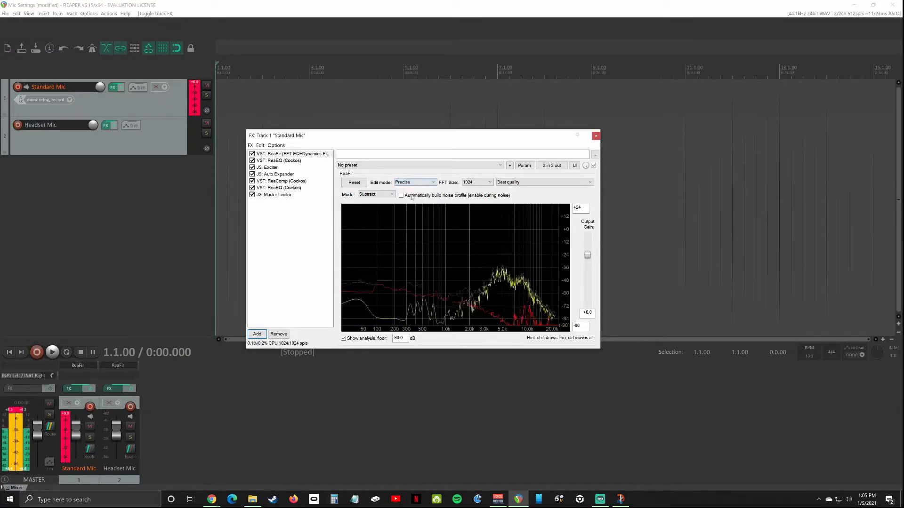
left_click(362, 196)
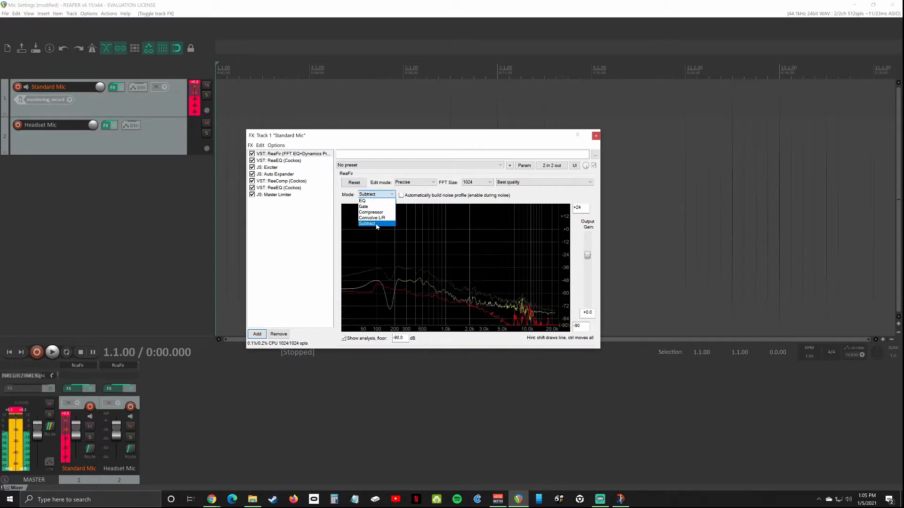
left_click(376, 224)
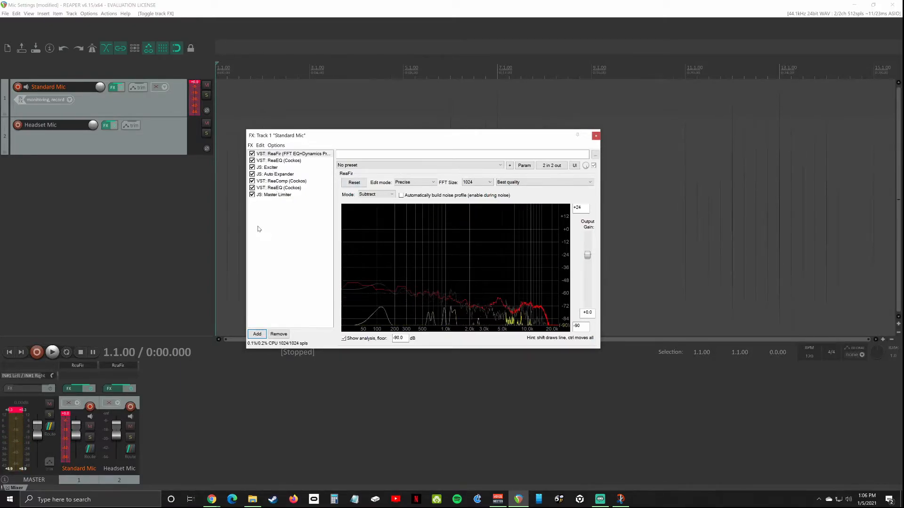
Locate ReaEQ in the plug-in browser without adding it, and view the presets available for the chain's first ReaEQ
left_click(257, 335)
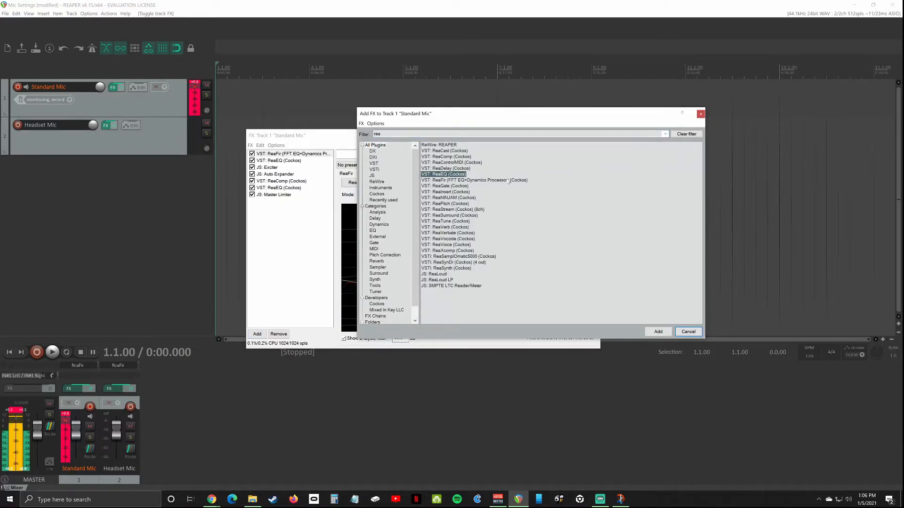
left_click(700, 114)
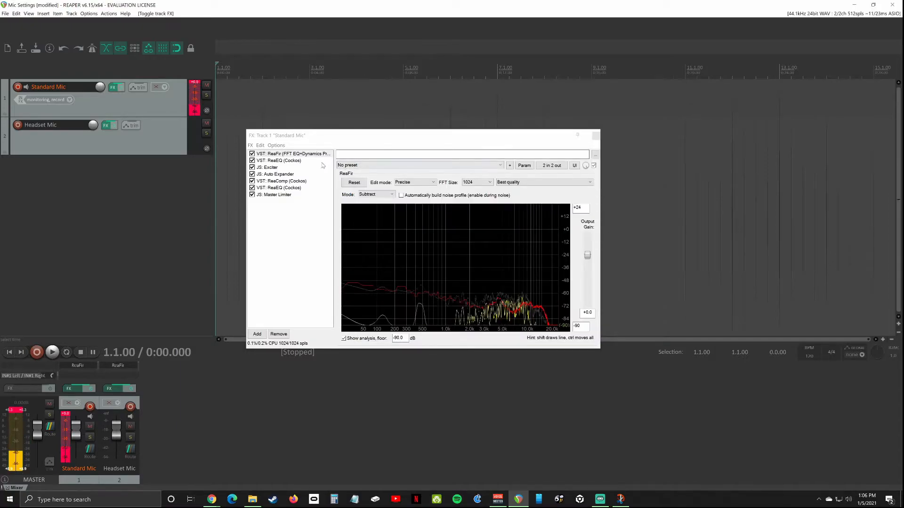
left_click(279, 161)
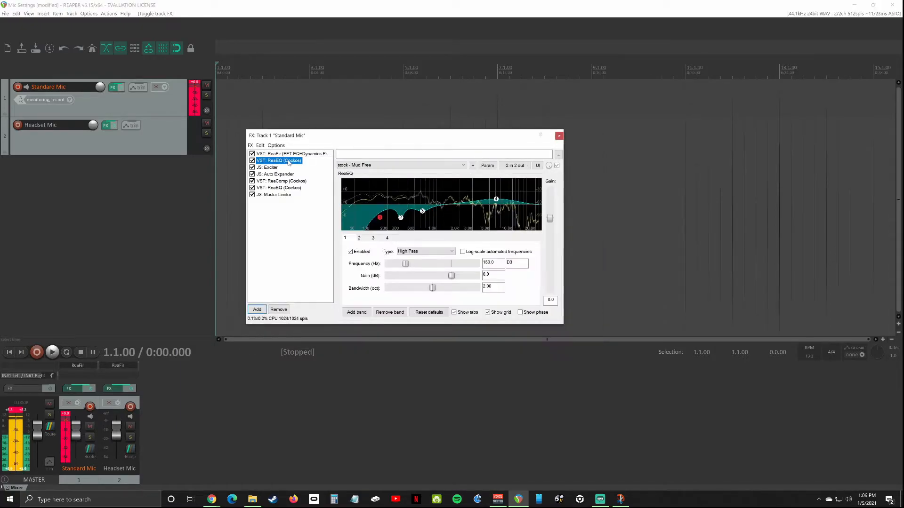
left_click(460, 164)
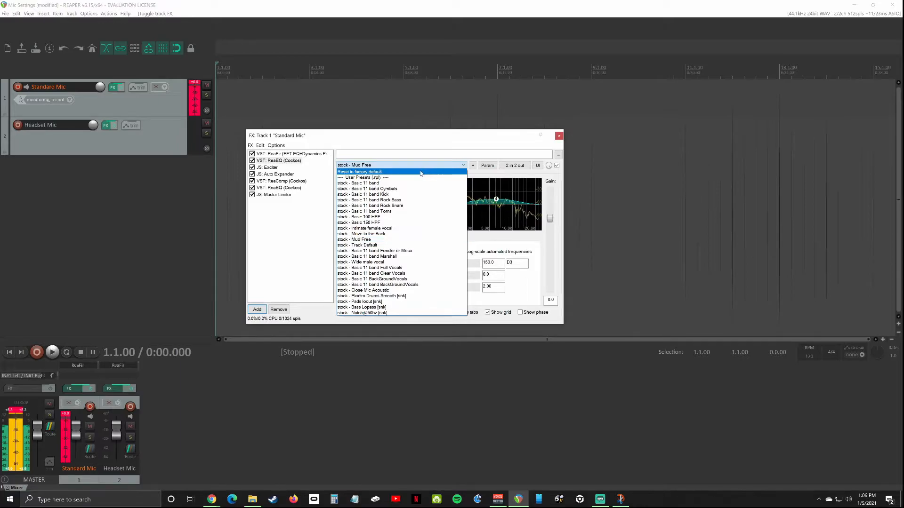
left_click(455, 136)
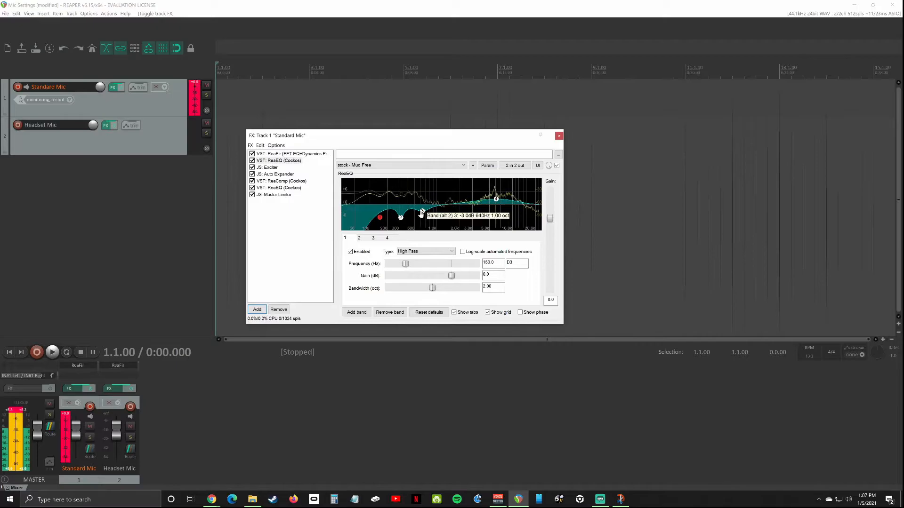
Inspect the type, frequency, gain and bandwidth settings of bands 2, 3 and 4 in the first ReaEQ
mouse_move(423, 214)
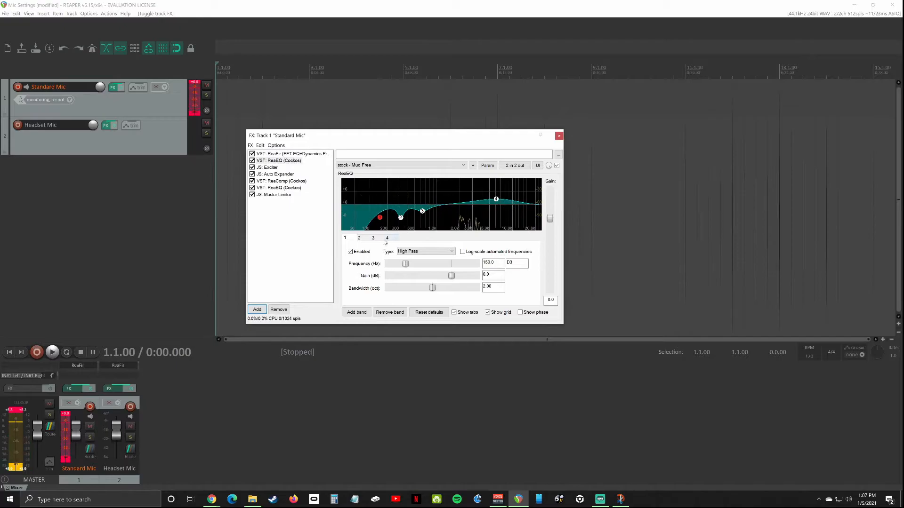
left_click(360, 239)
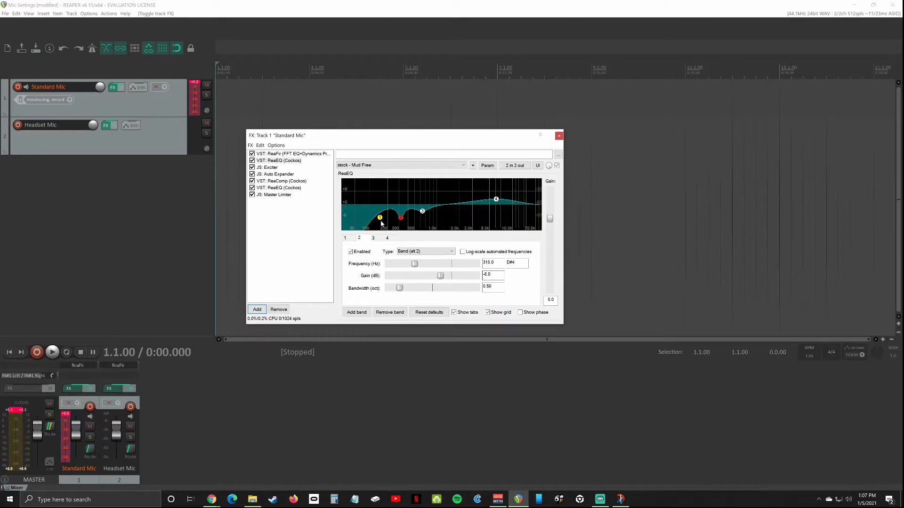
left_click(423, 211)
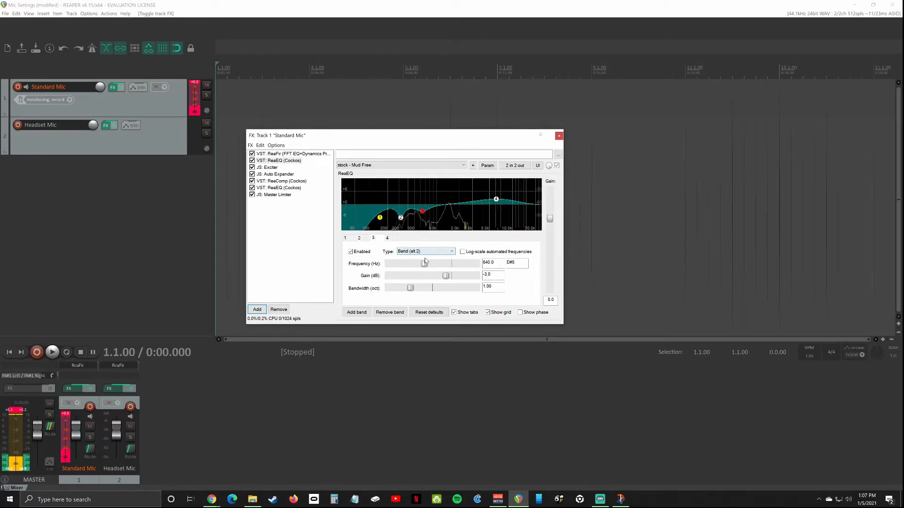
left_click(497, 199)
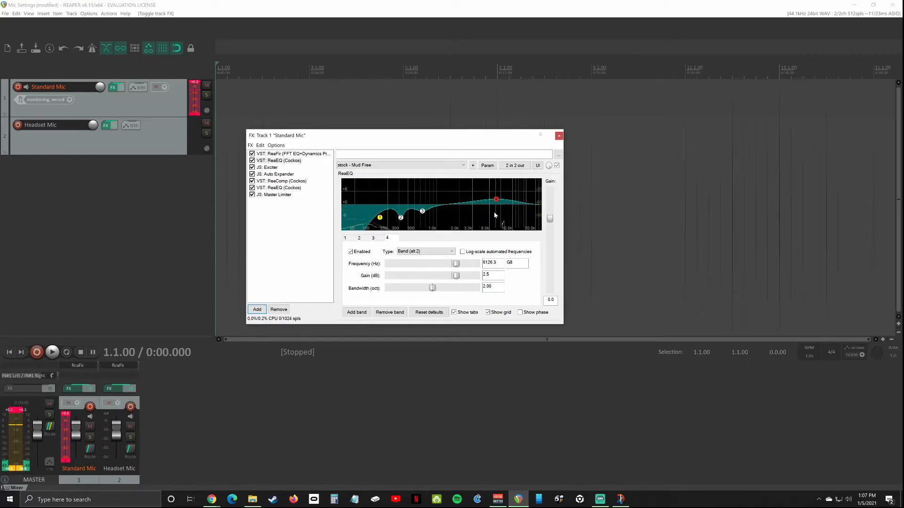
Examine the Exciter and Auto Expander settings in the Standard Mic chain, and open a text editor
left_click(271, 167)
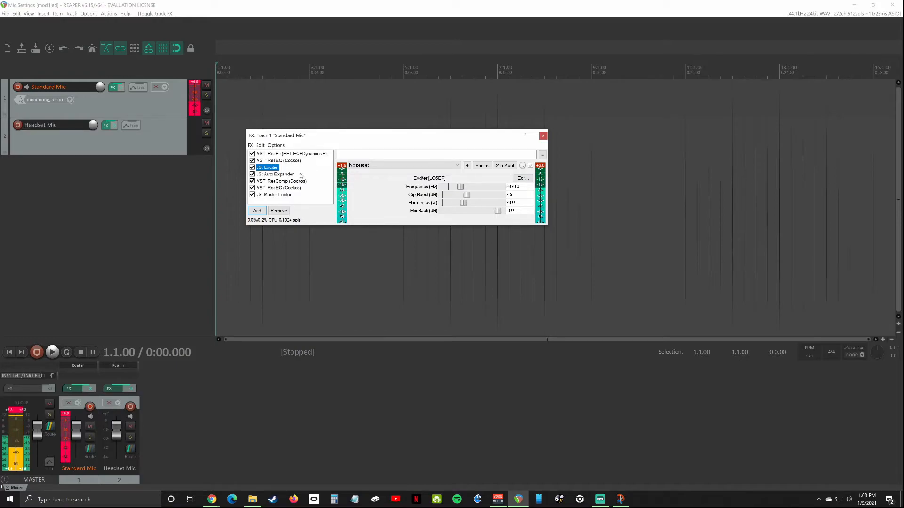
left_click(273, 174)
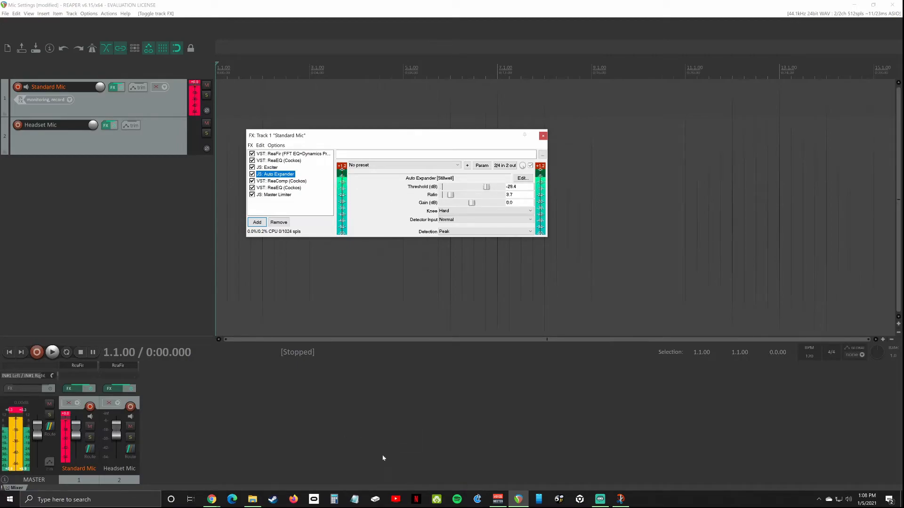
left_click(355, 499)
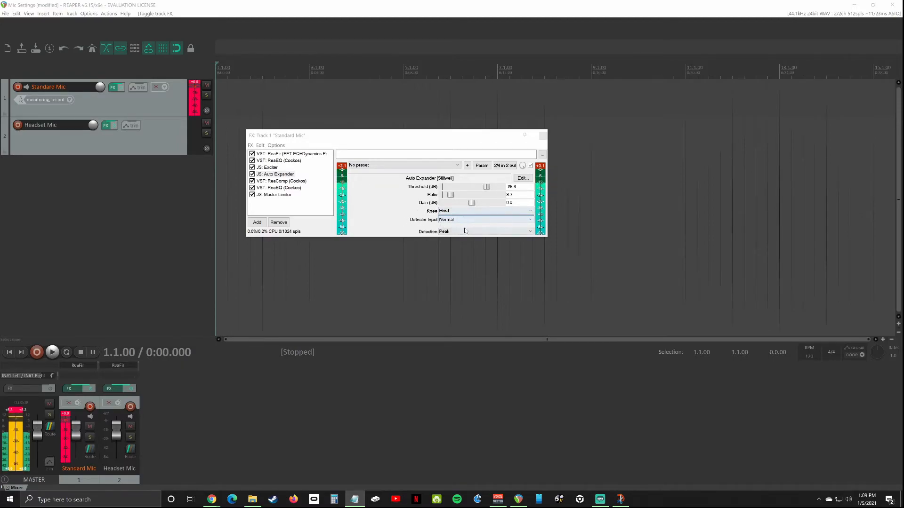
Apply the preset "stock - Fader Ride Vocal - aim for 8dB GR" to the Standard Mic chain's ReaComp
left_click(281, 181)
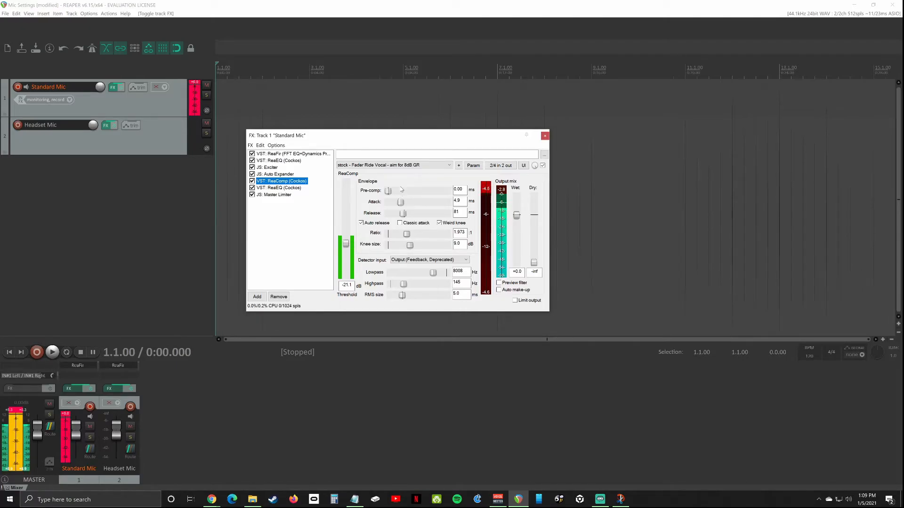
left_click(451, 165)
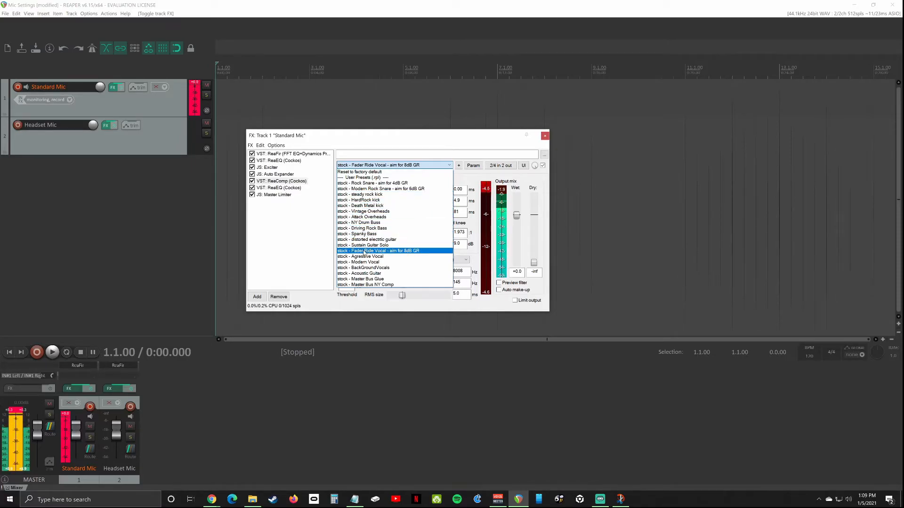
left_click(391, 251)
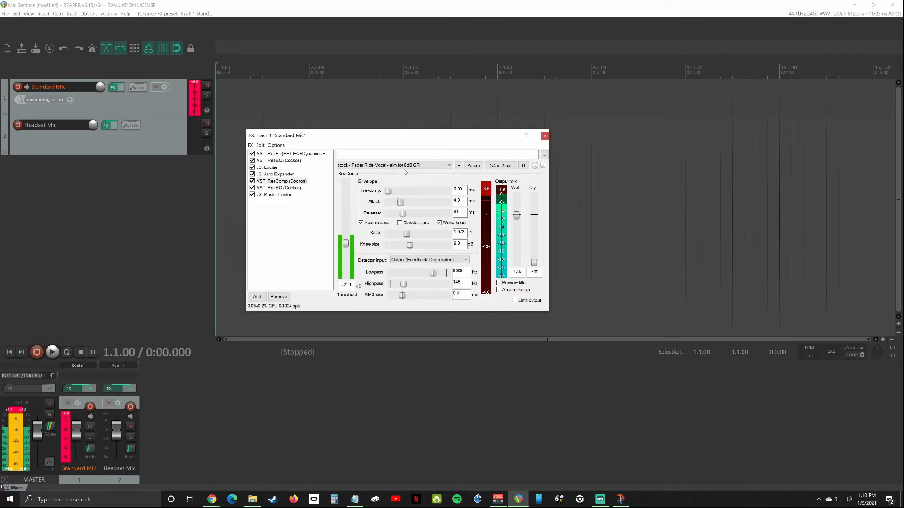
Try the "stock - Basic 11 band Clear Vocals" preset on the second ReaEQ, and set it back to "stock - Basic 11 band Full Vocals"
left_click(278, 189)
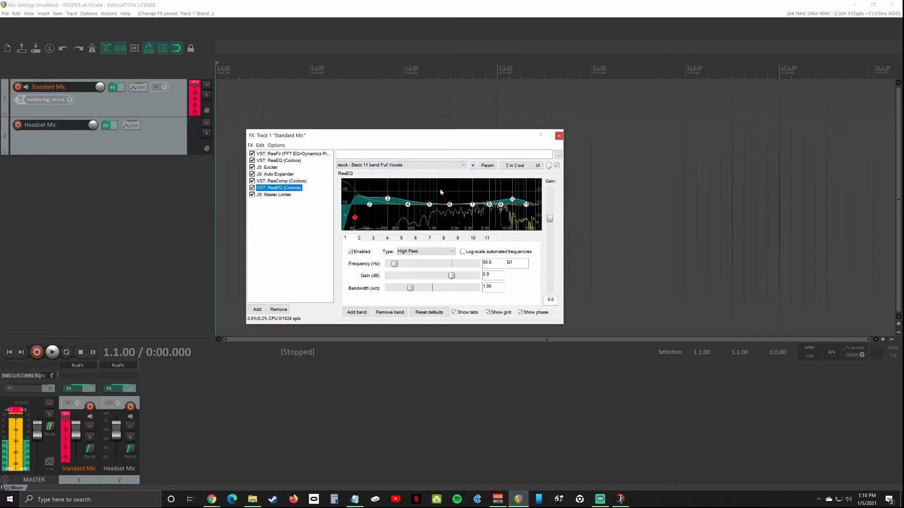
left_click(458, 165)
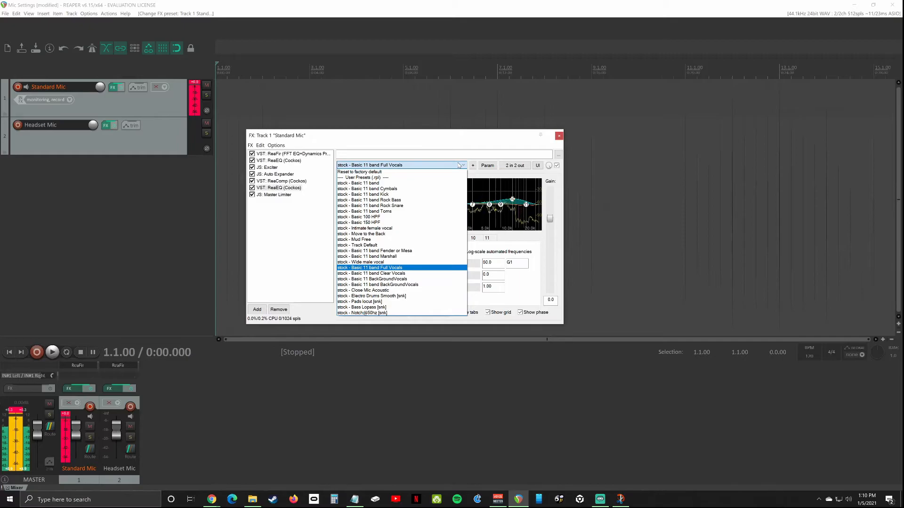
left_click(400, 274)
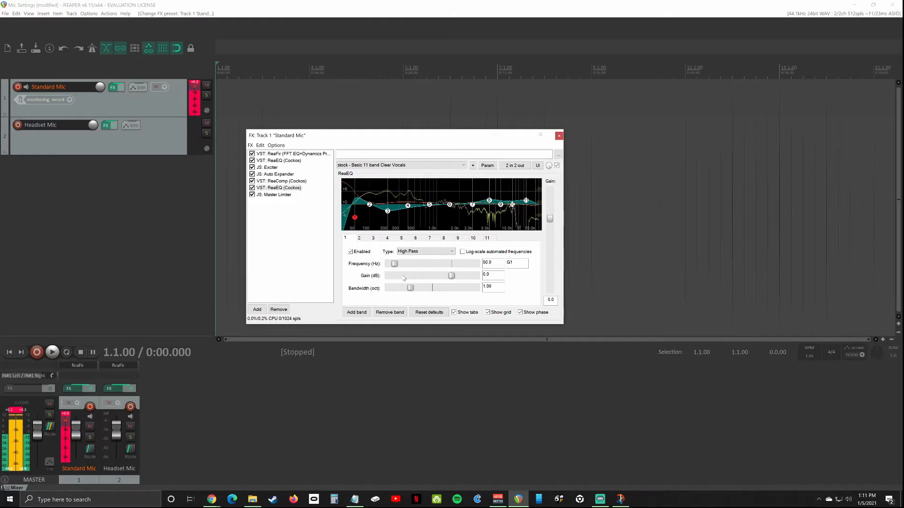
left_click(400, 165)
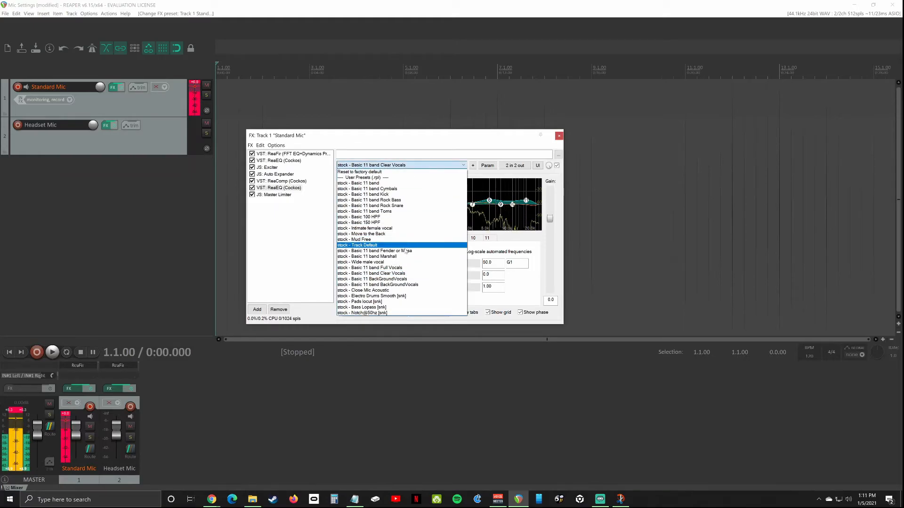
left_click(400, 268)
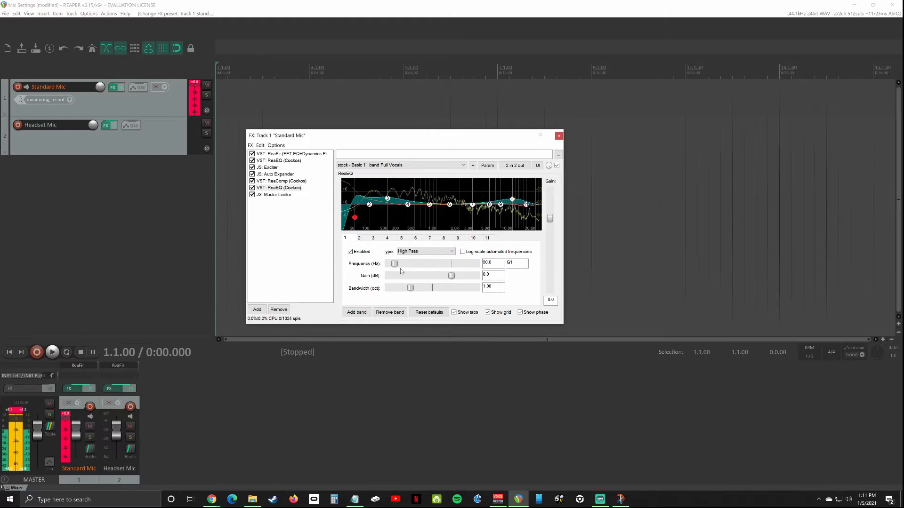
Review the Master Limiter's settings and close the Standard Mic track's FX chain
left_click(284, 197)
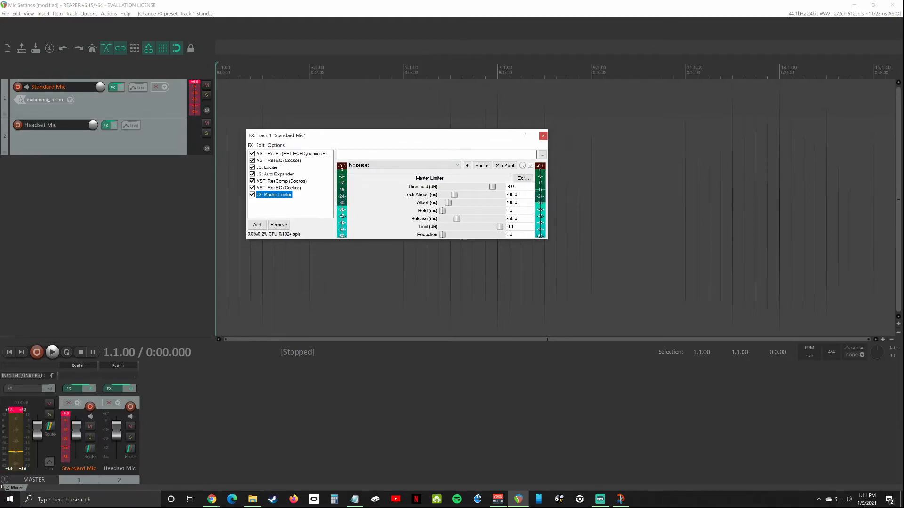
left_click(543, 136)
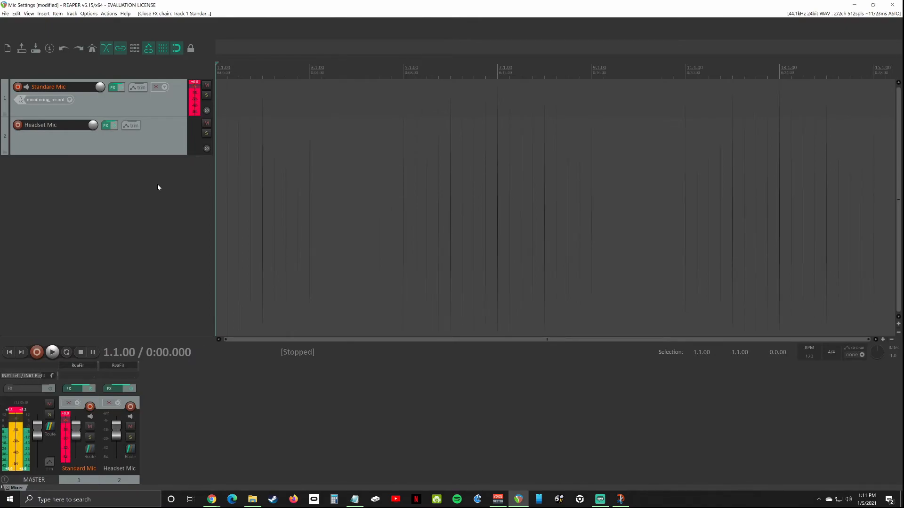
Bypass the Standard Mic track's effects and switch to Voicemeeter Banana
left_click(120, 87)
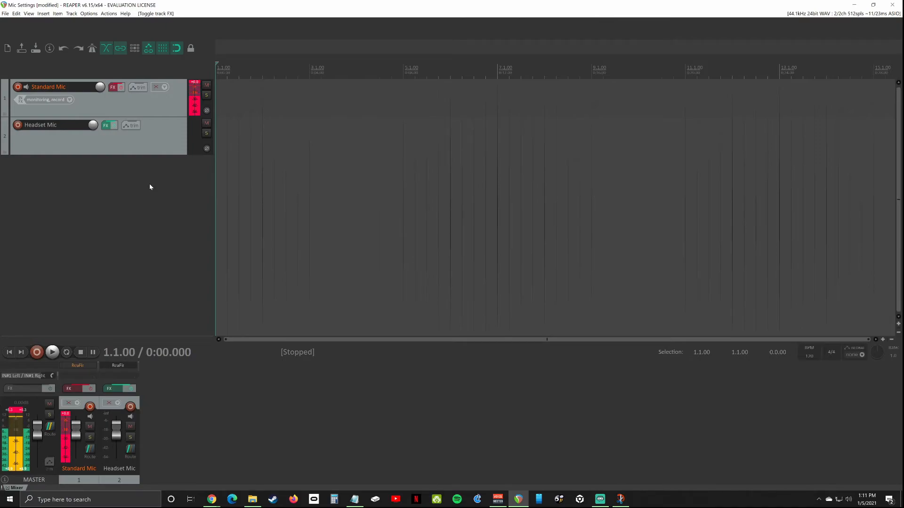
left_click(498, 499)
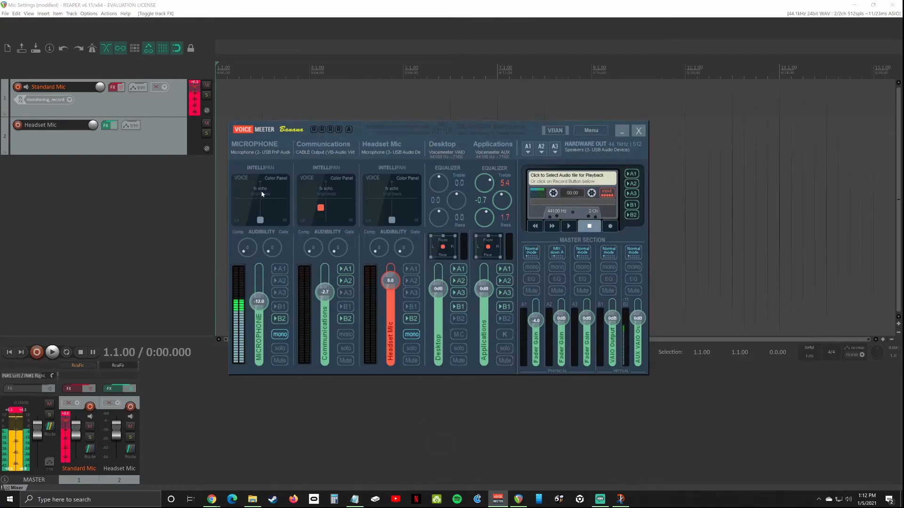
Return to REAPER and re-enable the Standard Mic track's effects
left_click(621, 131)
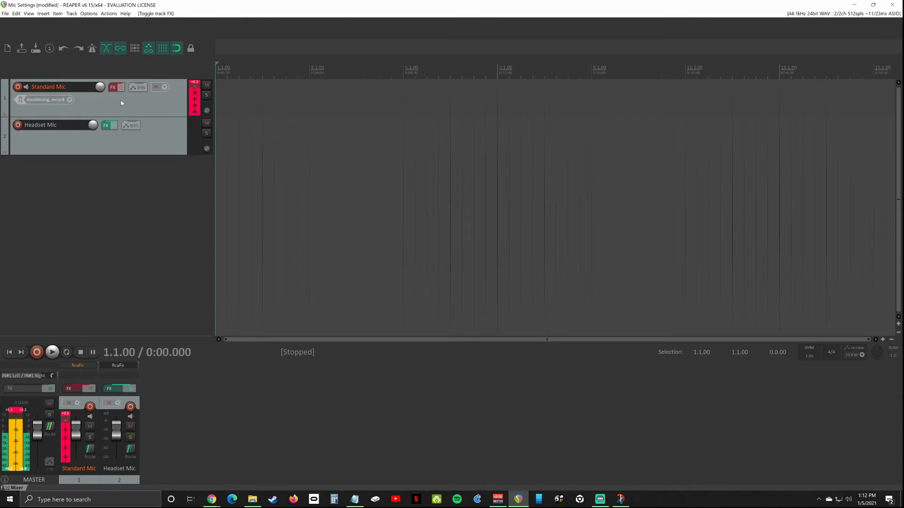
left_click(121, 89)
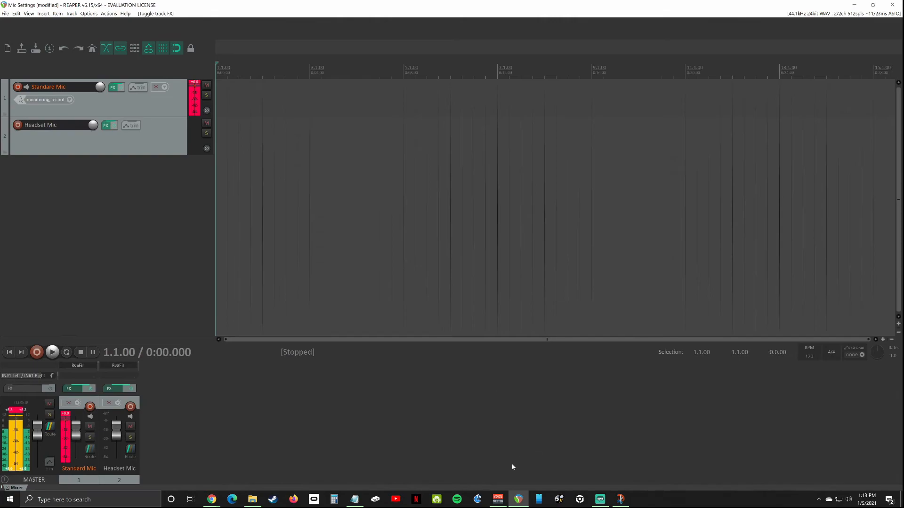
Review the patch inserts in Voicemeeter Banana's system settings, close them and return to REAPER
left_click(498, 501)
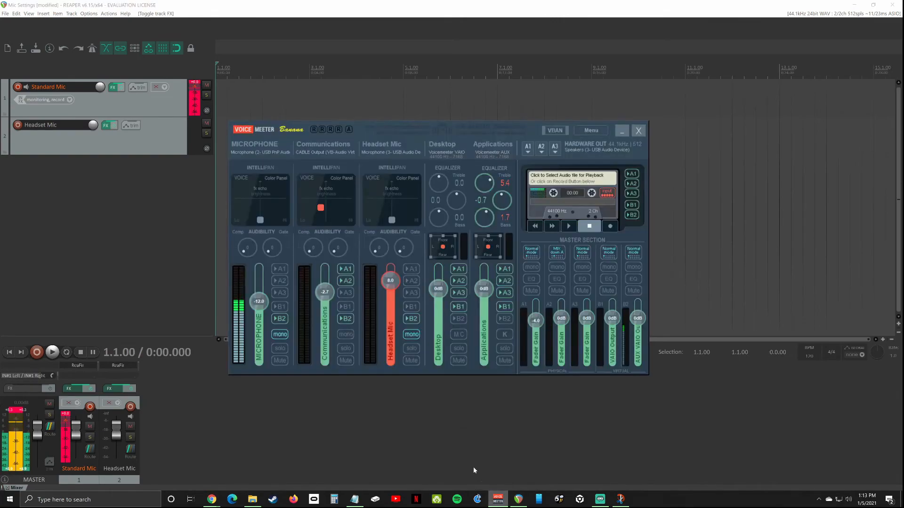
left_click(592, 132)
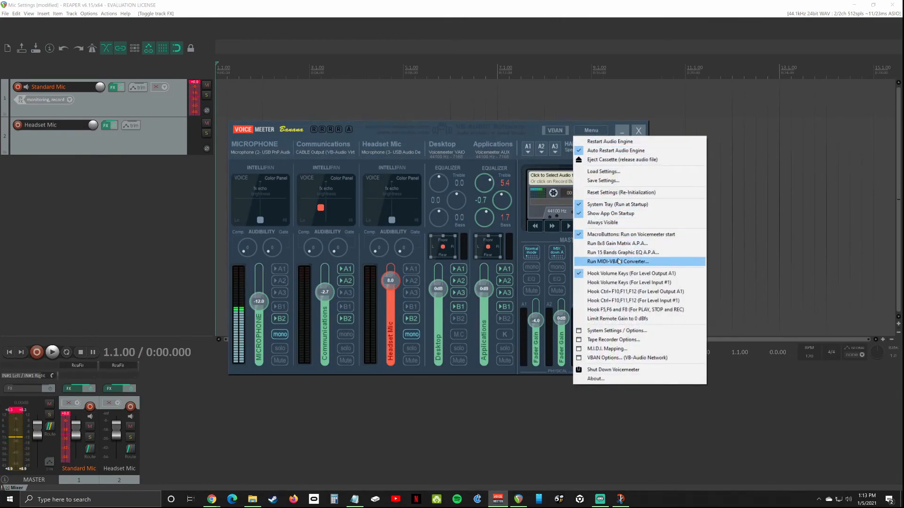
left_click(630, 330)
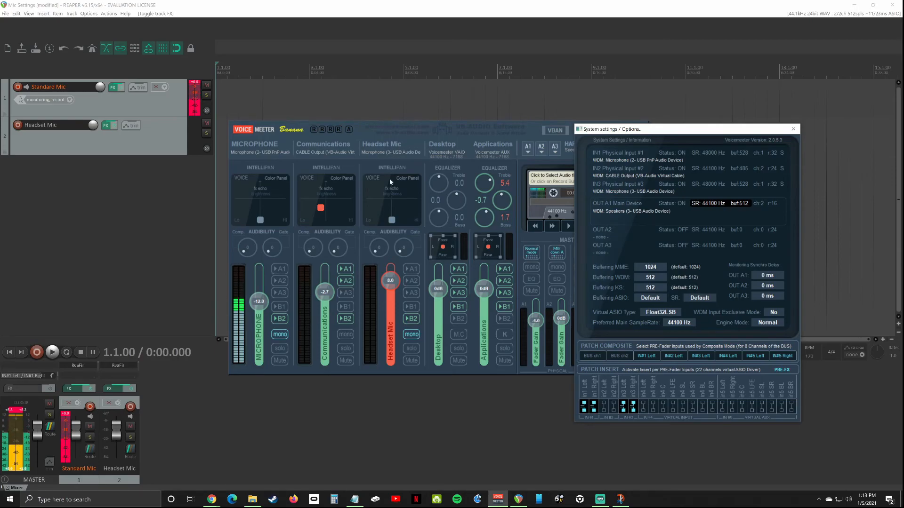
left_click(792, 130)
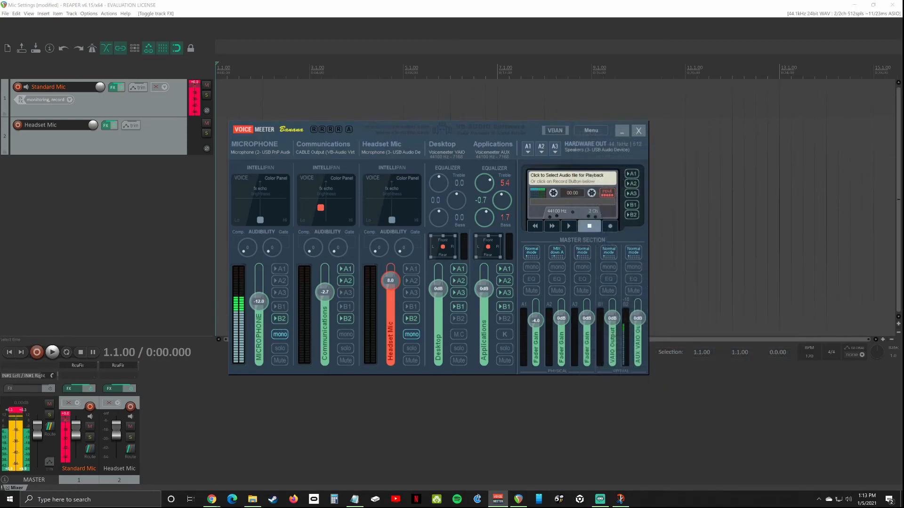
left_click(498, 499)
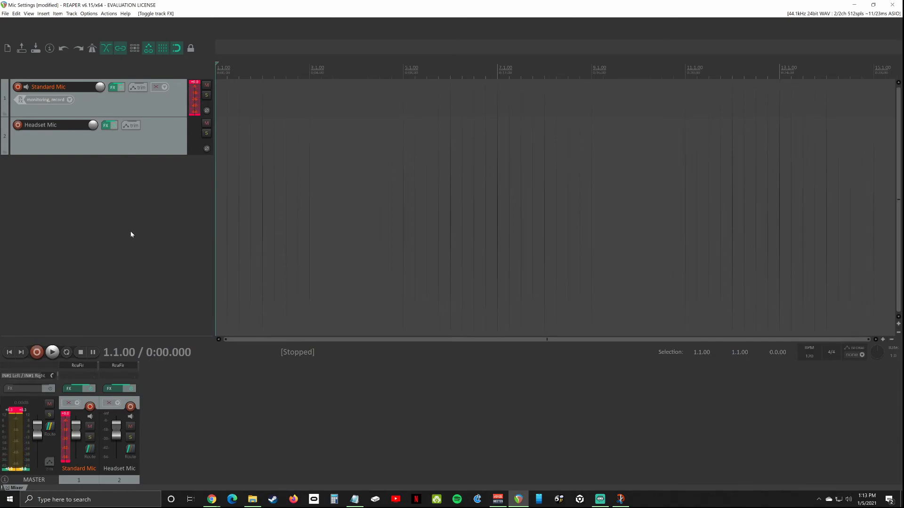
Try IN#3 Left as the first input in the audio device preferences, and set it back to IN#1 Left
left_click(89, 13)
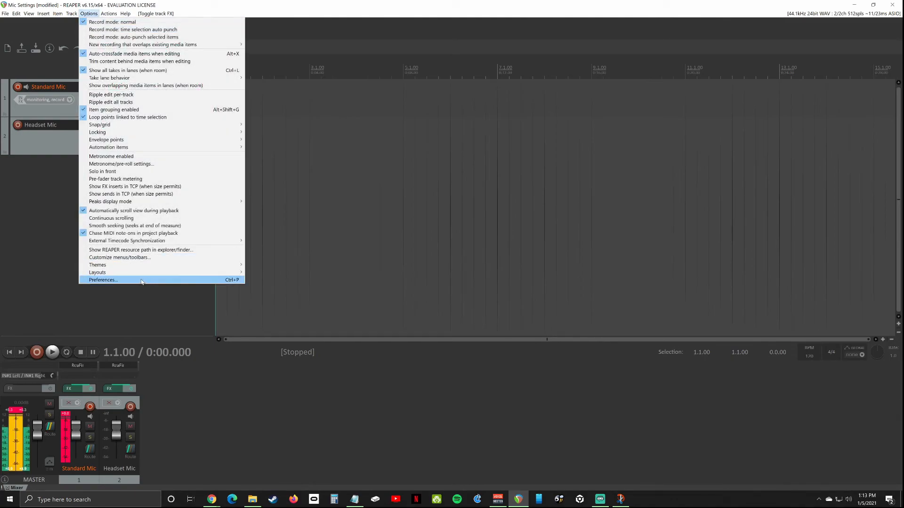
left_click(141, 280)
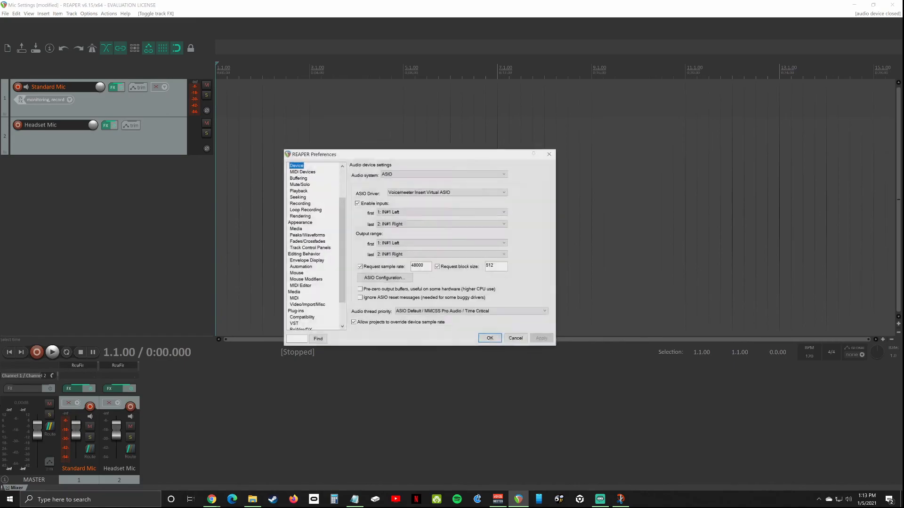
left_click_drag(361, 206, 375, 183)
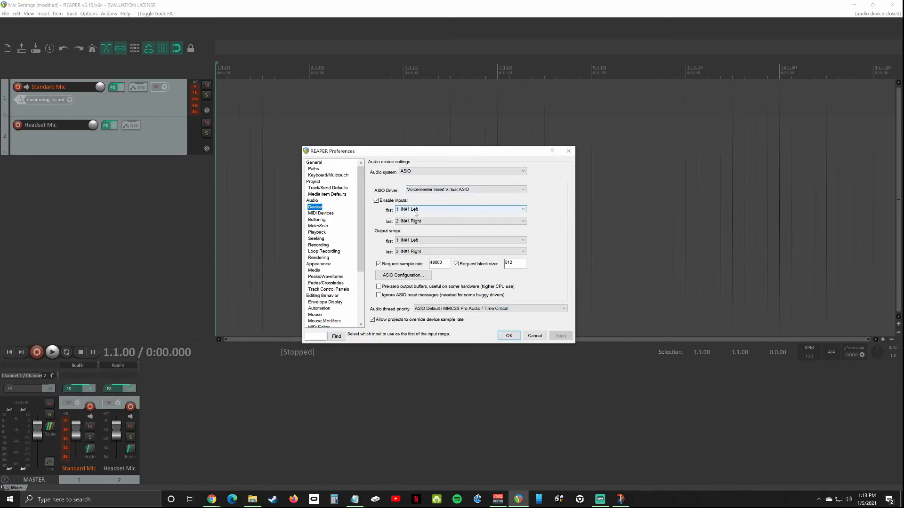
left_click(430, 212)
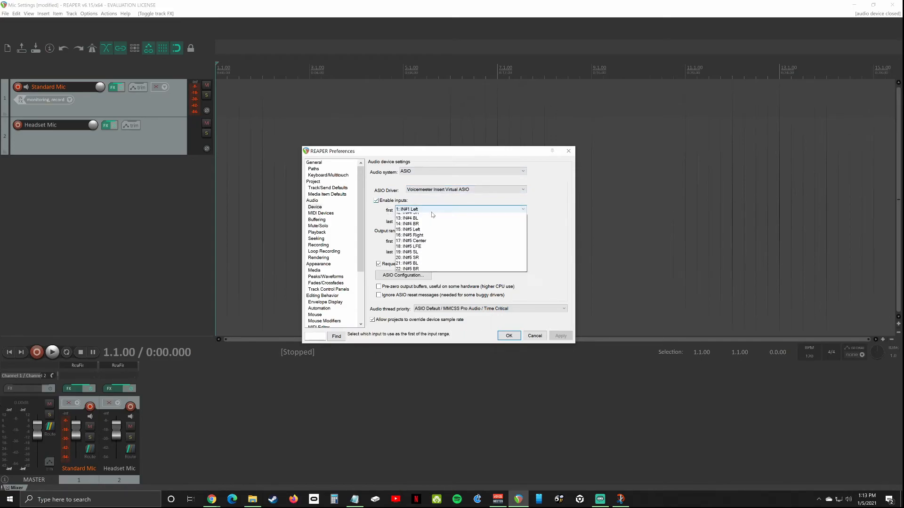
left_click(422, 239)
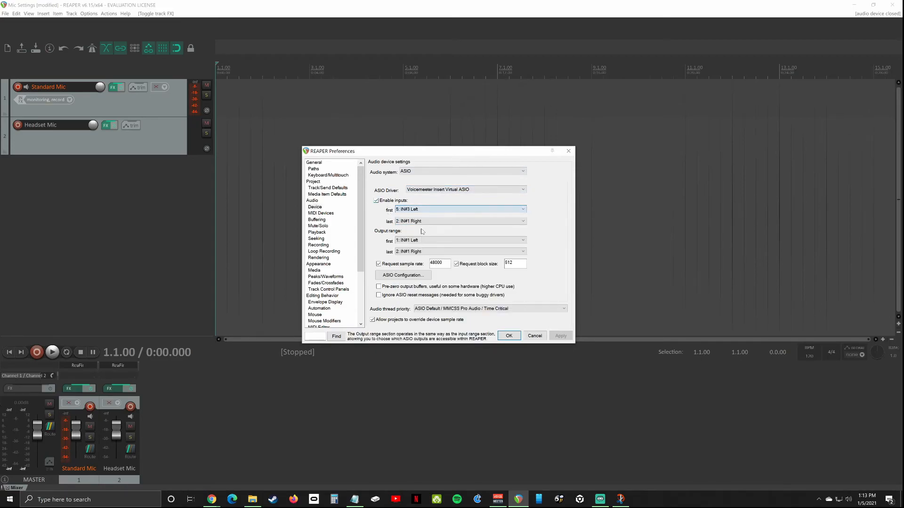
left_click(414, 210)
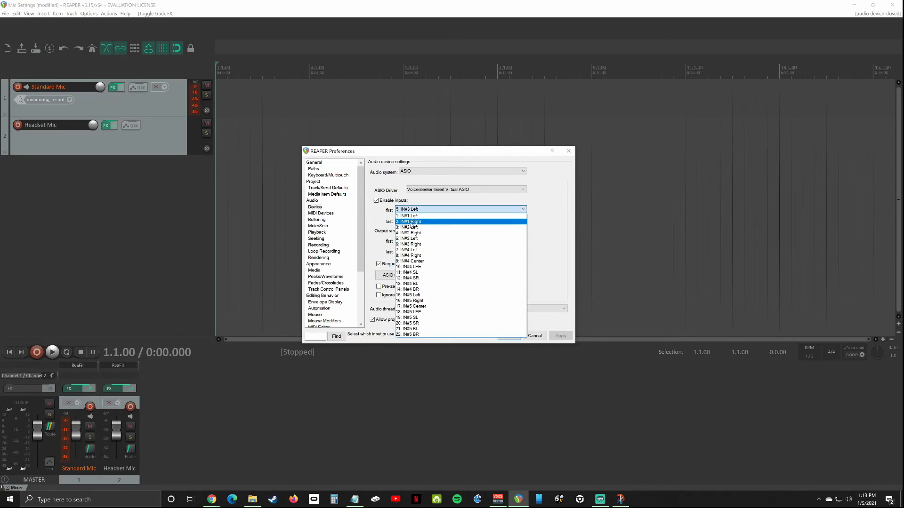
left_click(414, 215)
left_click(508, 336)
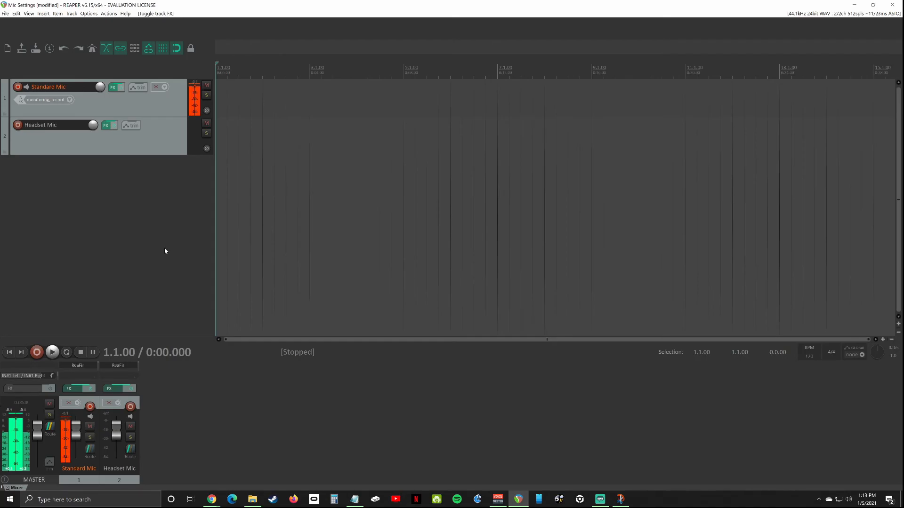
Set the audio device's input range in the preferences to IN#3 Left through IN#3 Right
left_click(5, 13)
mouse_move(89, 14)
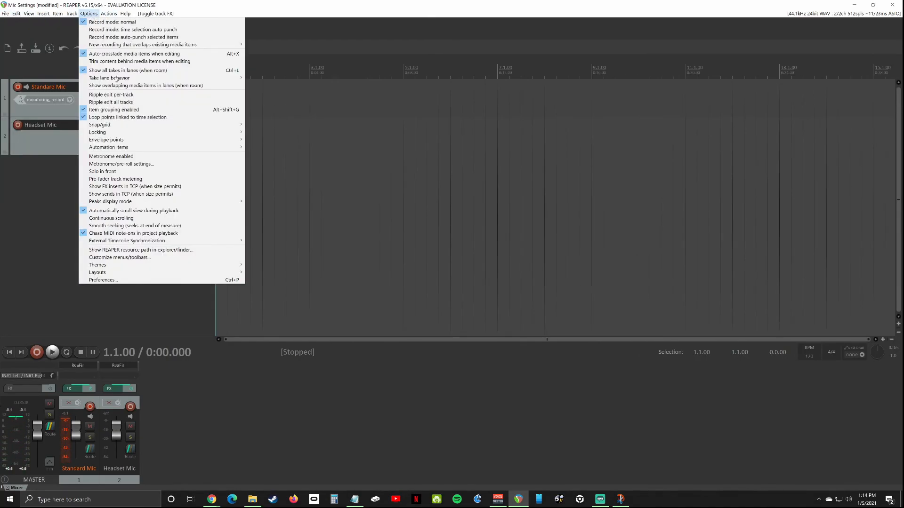
left_click(131, 281)
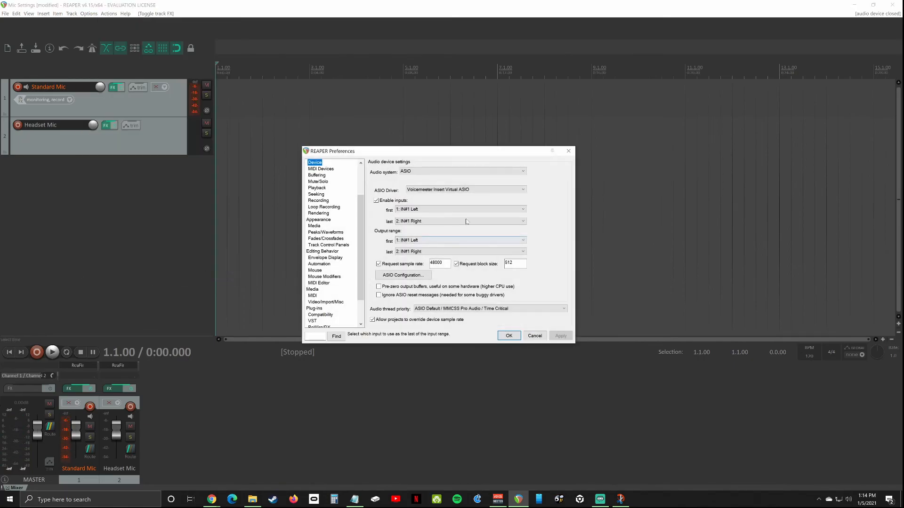
left_click(433, 209)
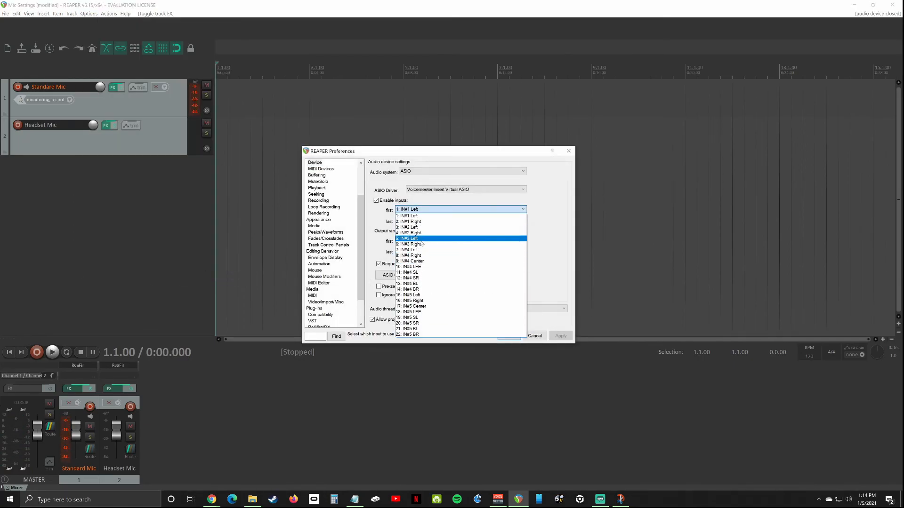
left_click(431, 239)
left_click(421, 221)
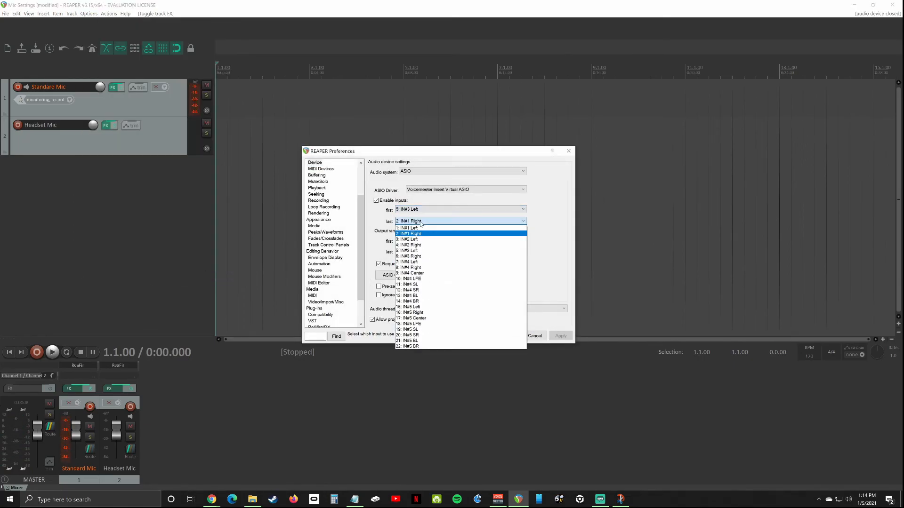
left_click(420, 256)
Set the audio device's output range to IN#3 Left through IN#3 Right and apply the preferences
left_click(423, 240)
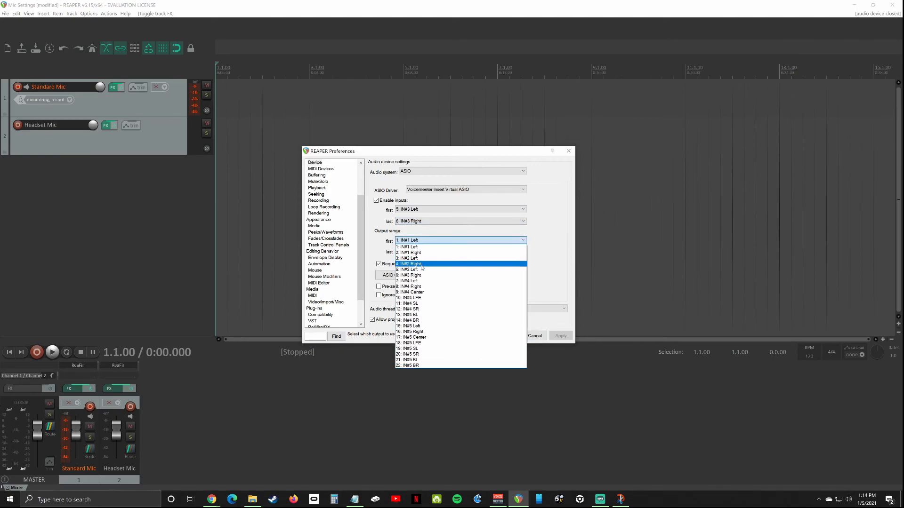
left_click(420, 270)
left_click(420, 252)
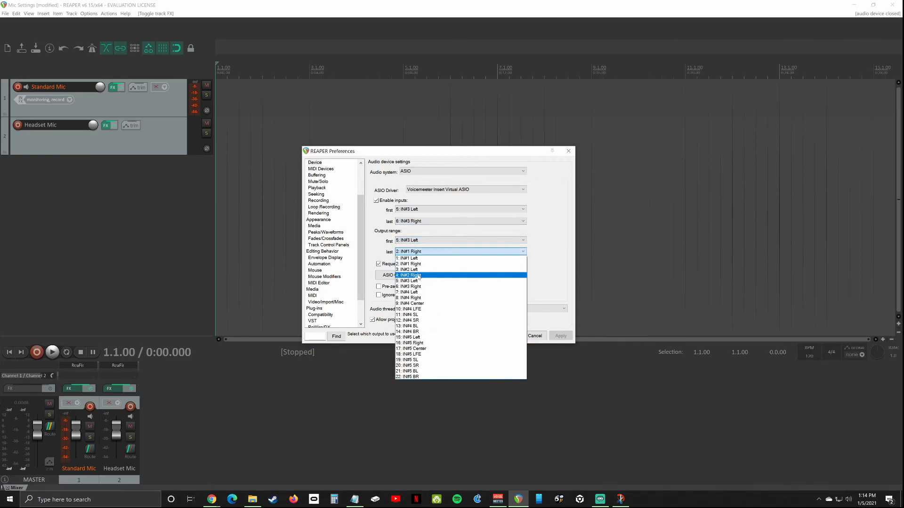
left_click(418, 281)
left_click(507, 336)
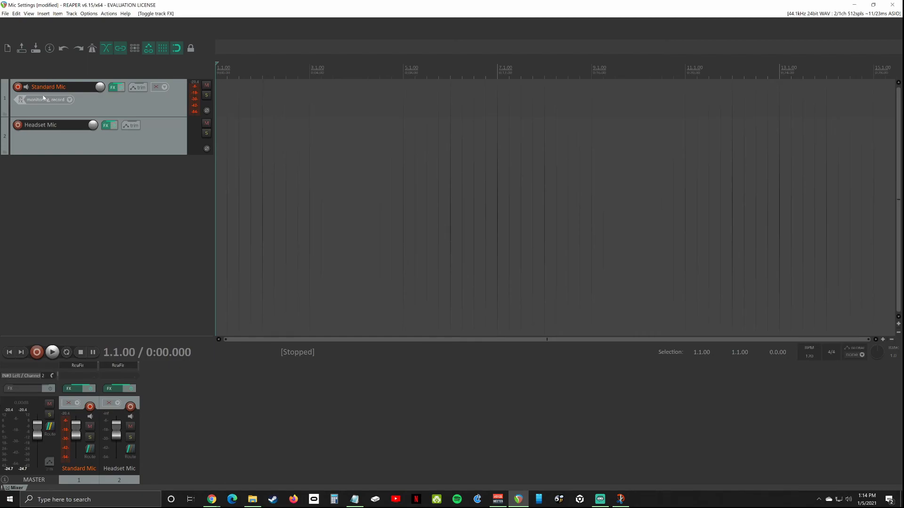
Disarm the Standard Mic track, arm the Headset Mic track, and check the headset's level in Voicemeeter Banana before returning to REAPER
left_click(18, 87)
left_click(18, 125)
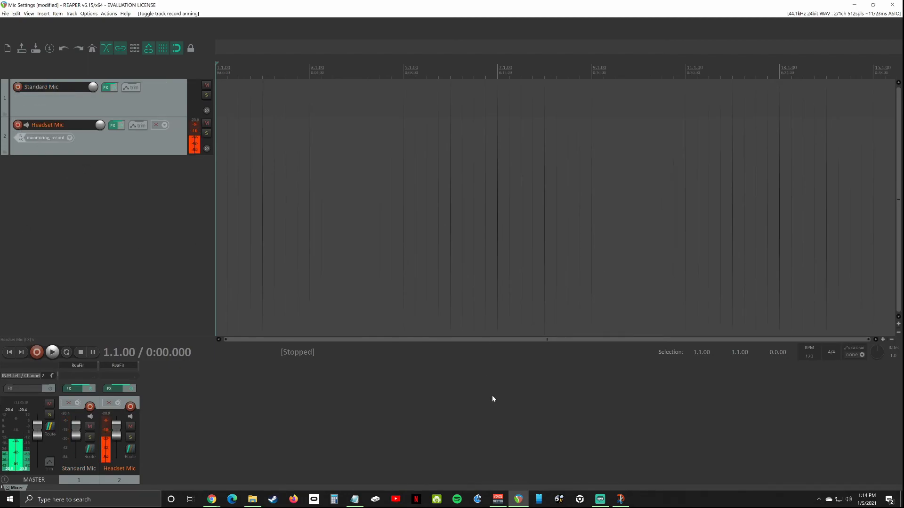
left_click(498, 499)
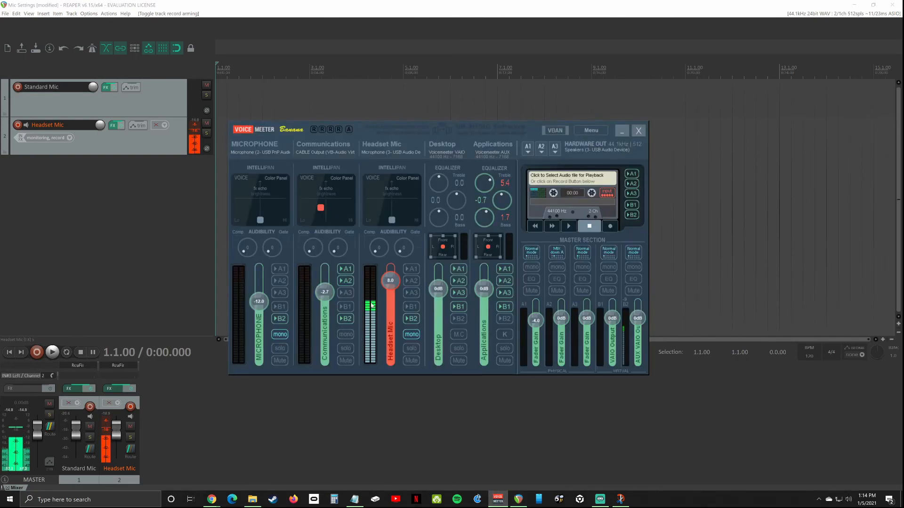
left_click(621, 130)
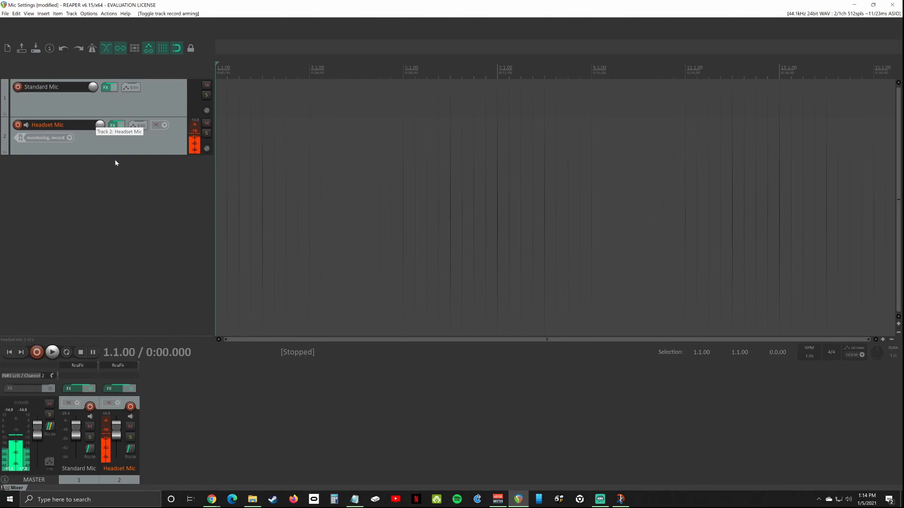
Bypass the Headset Mic track's effects to compare the sound, and re-enable them
mouse_move(116, 125)
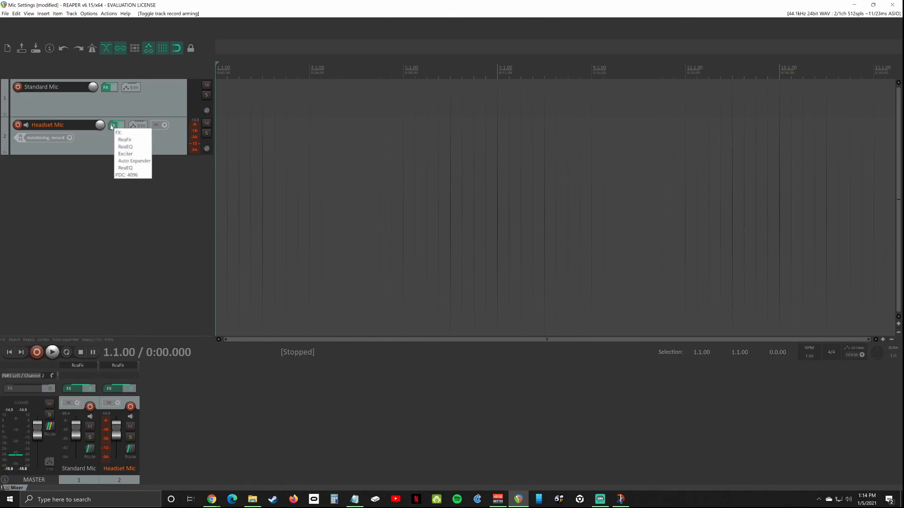
left_click(111, 126)
left_click(111, 126)
left_click(121, 125)
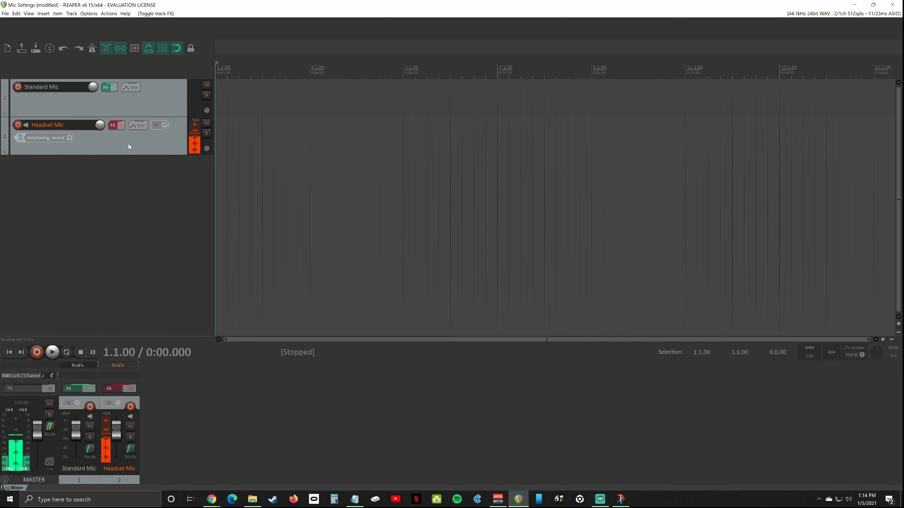
left_click(121, 125)
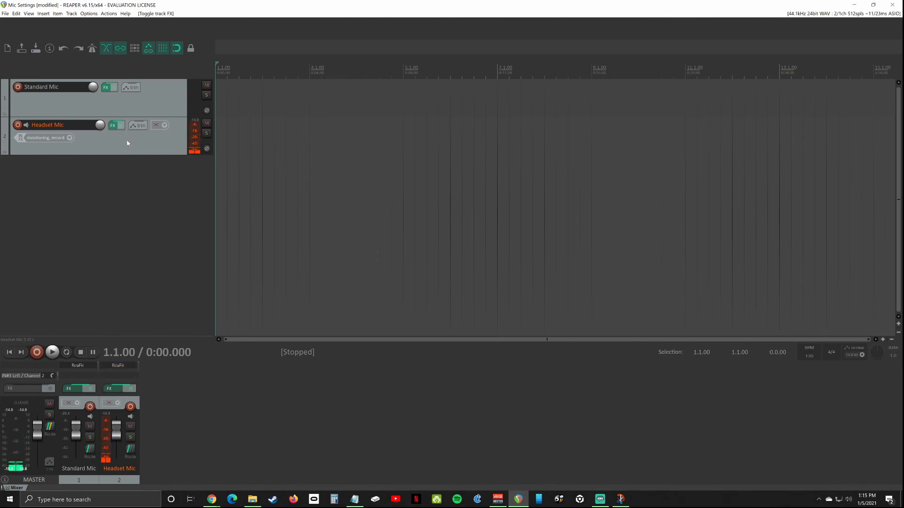